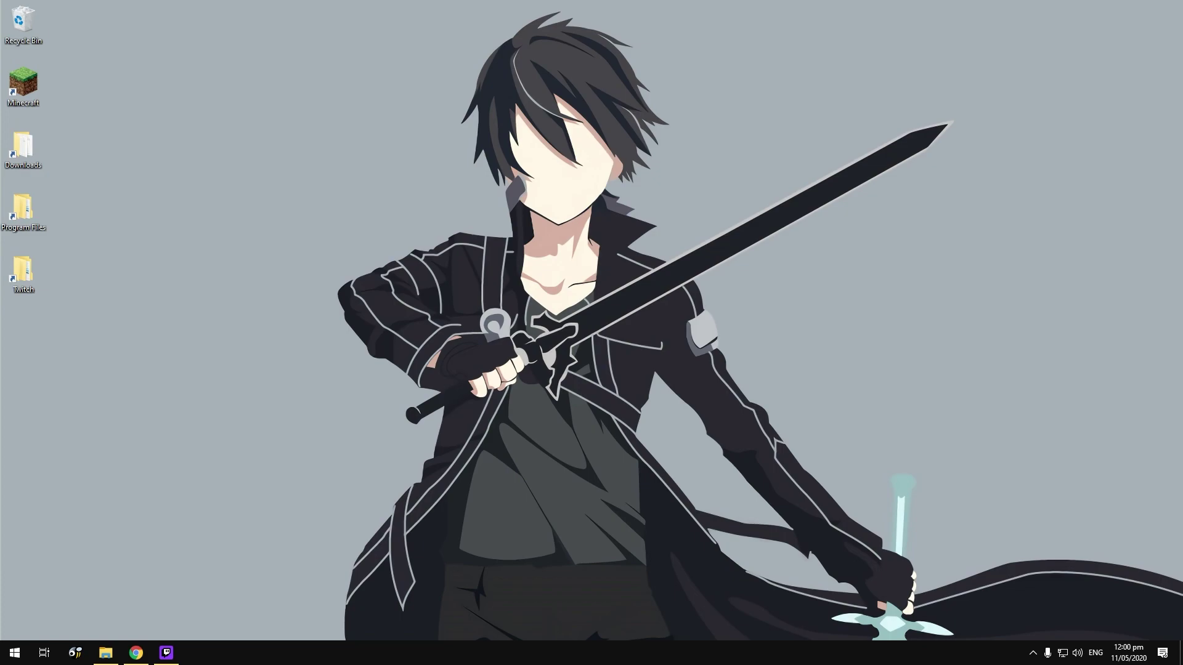
- Bring up the Twitch downloads page in Chrome and launch TwitchSetup from the Programs folder
click(135, 652)
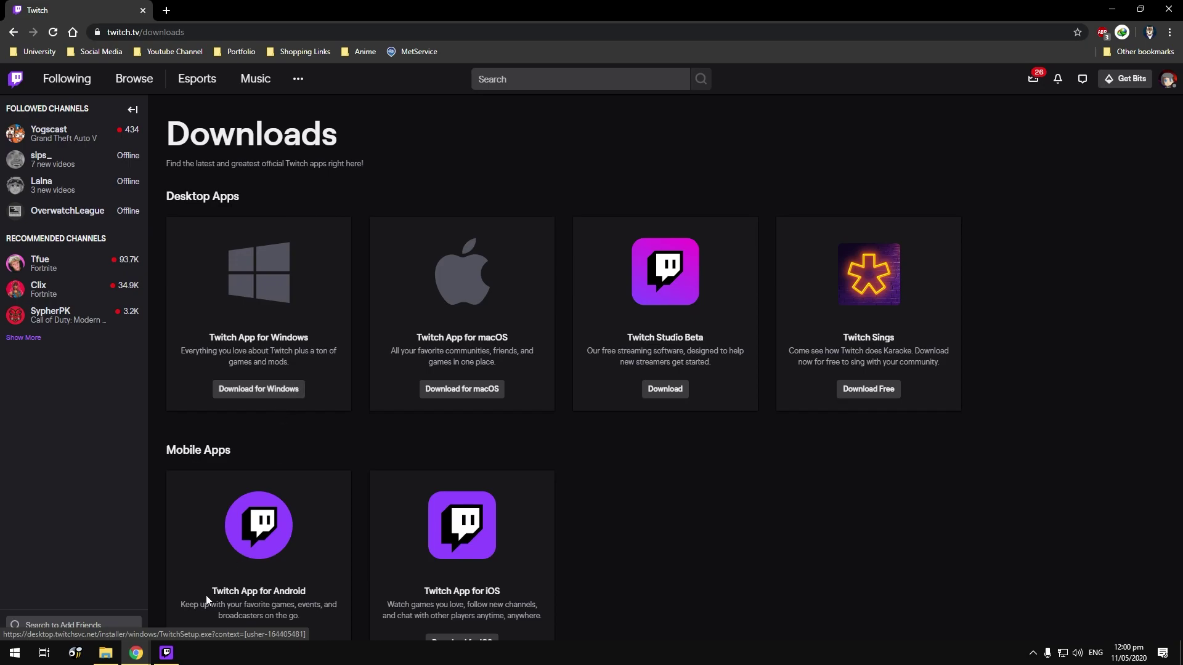
click(108, 658)
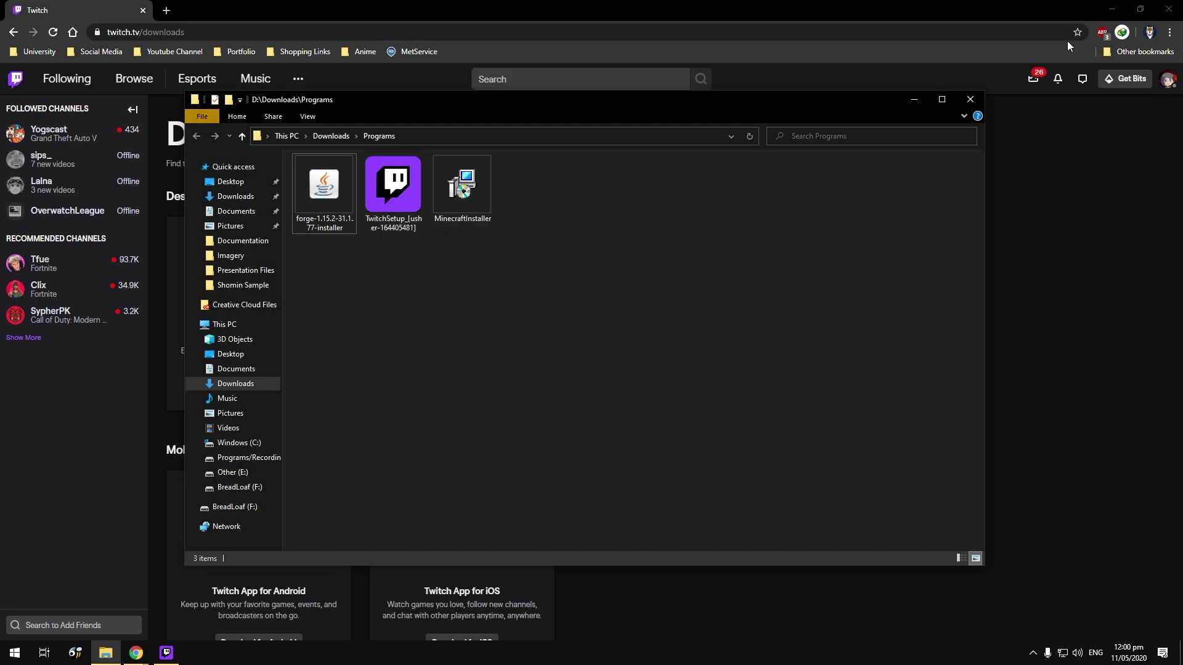
double_click(404, 190)
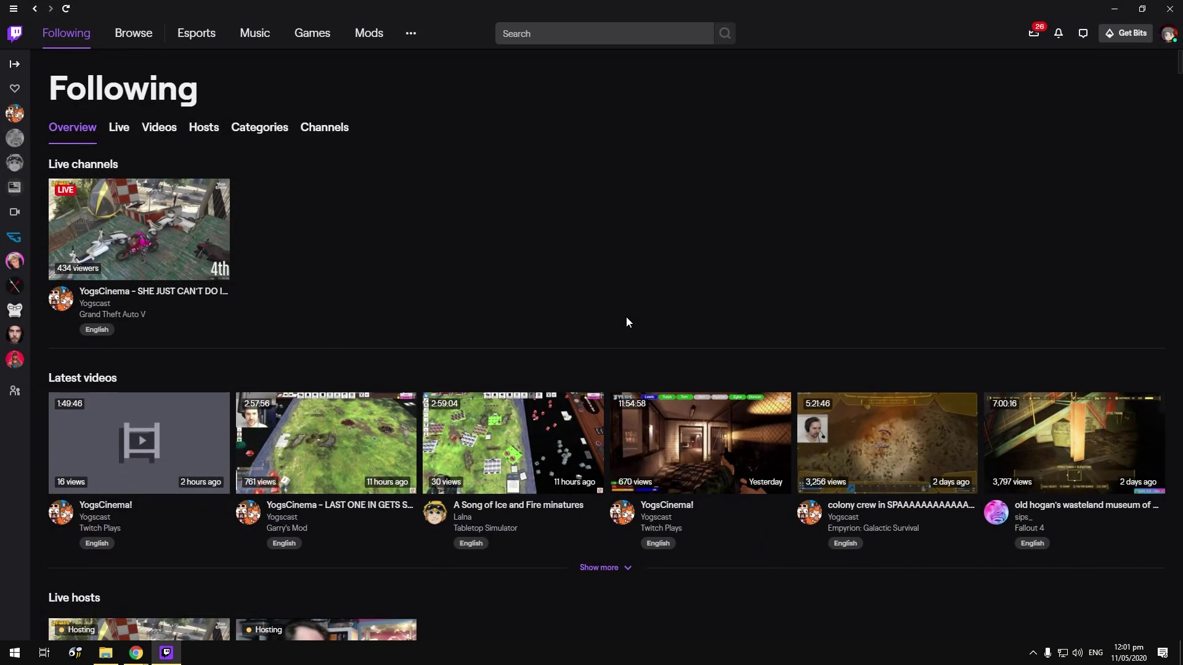
- Minimise the Twitch app, the Programs folder and Chrome to reveal the desktop
click(1114, 8)
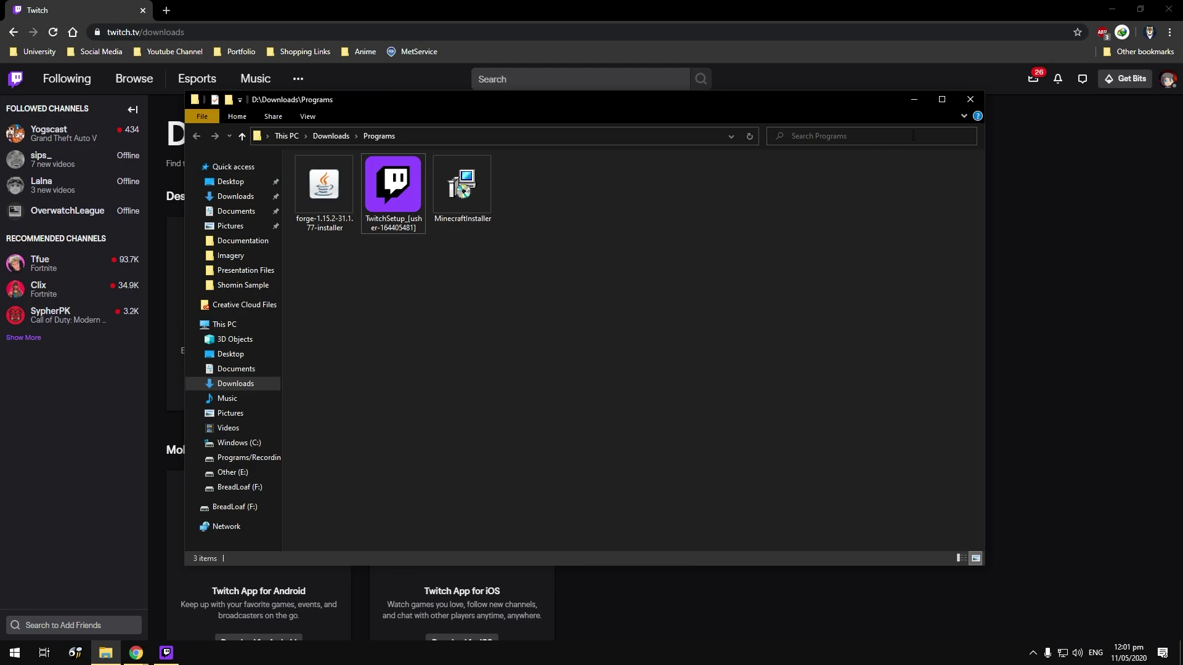
click(913, 105)
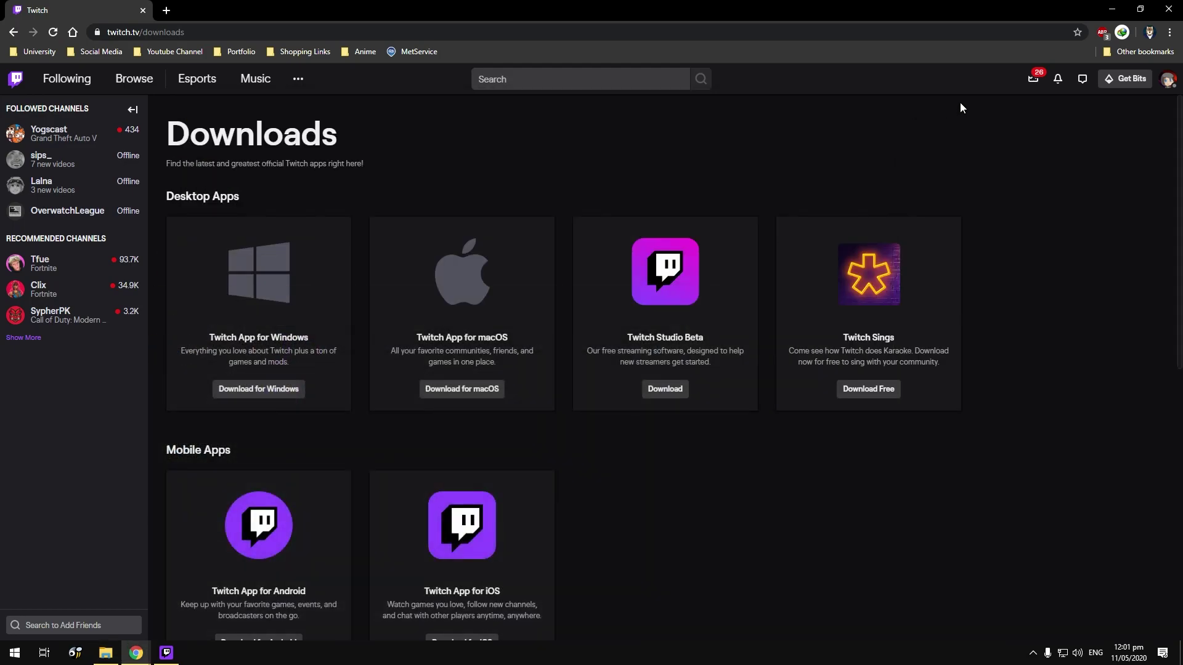
key(super+d)
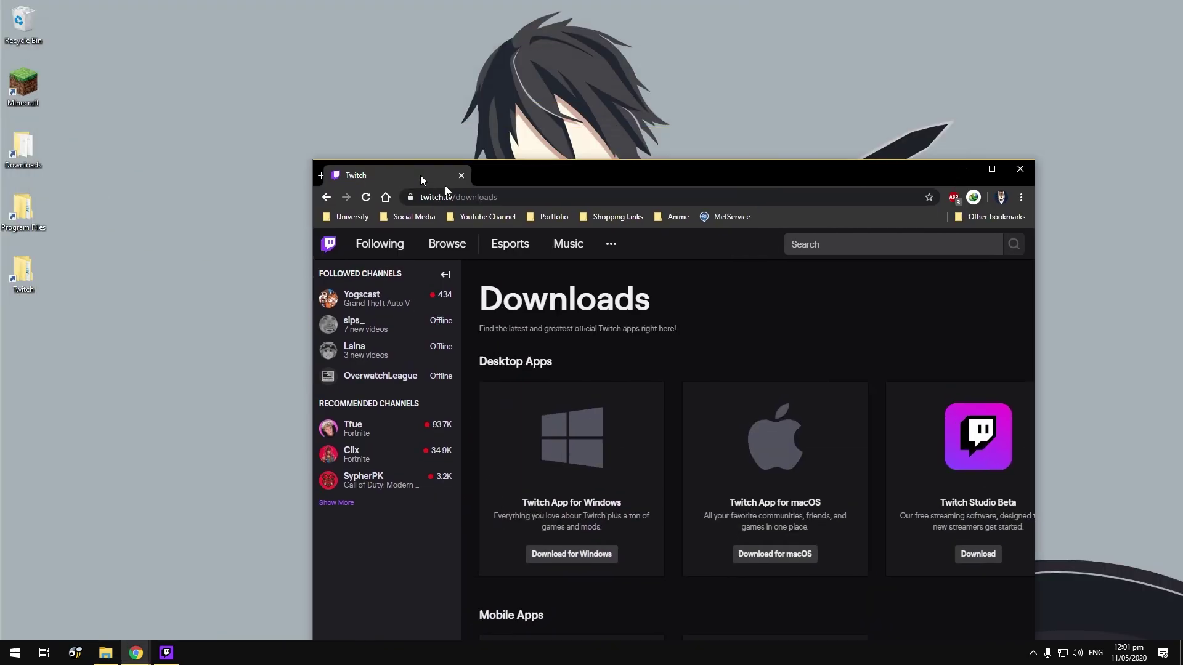
- On Minecraft.net, go via Computer, PC and Java Edition to the $26.95 Java Edition purchase page
click(135, 652)
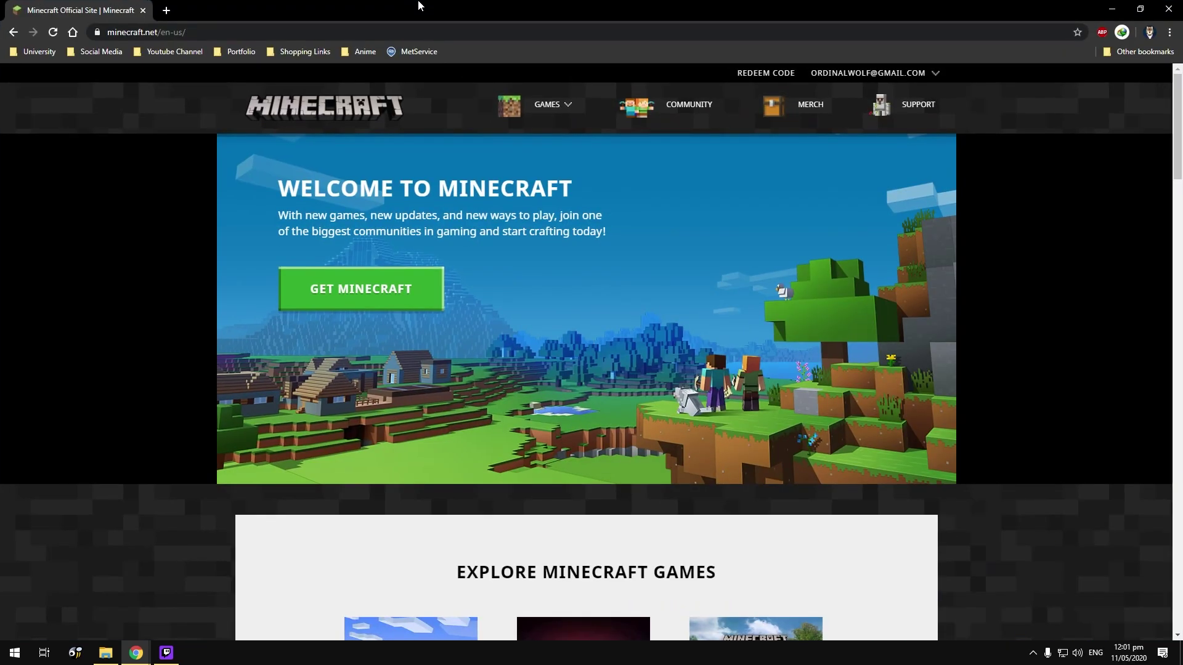
click(847, 74)
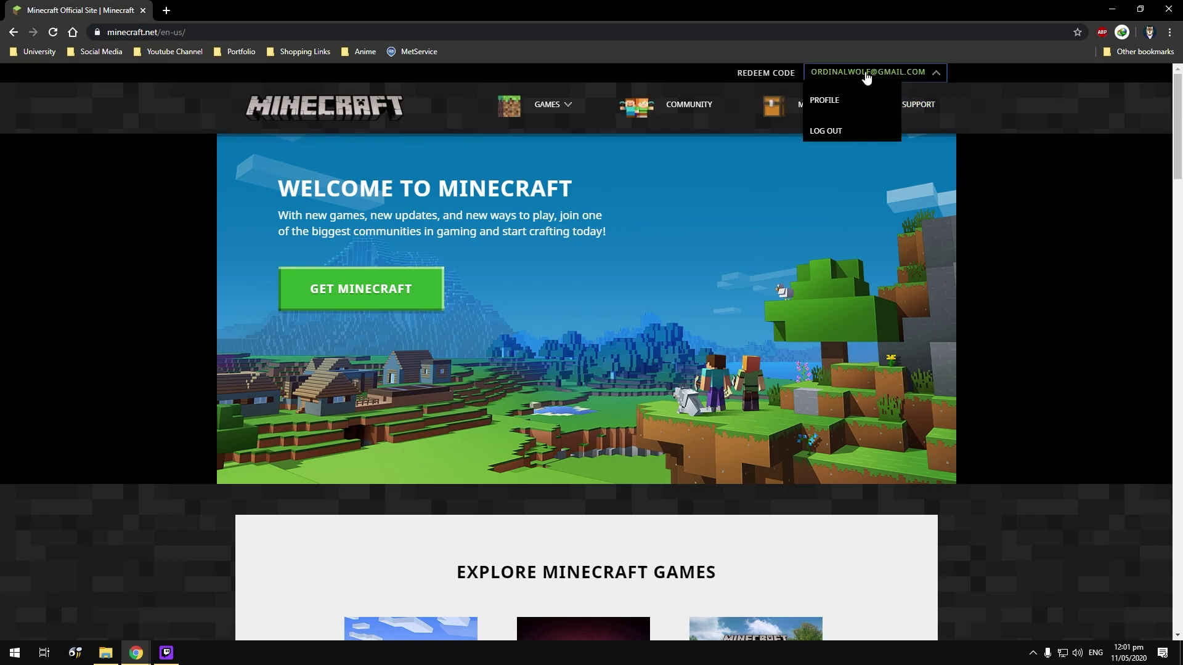
click(366, 302)
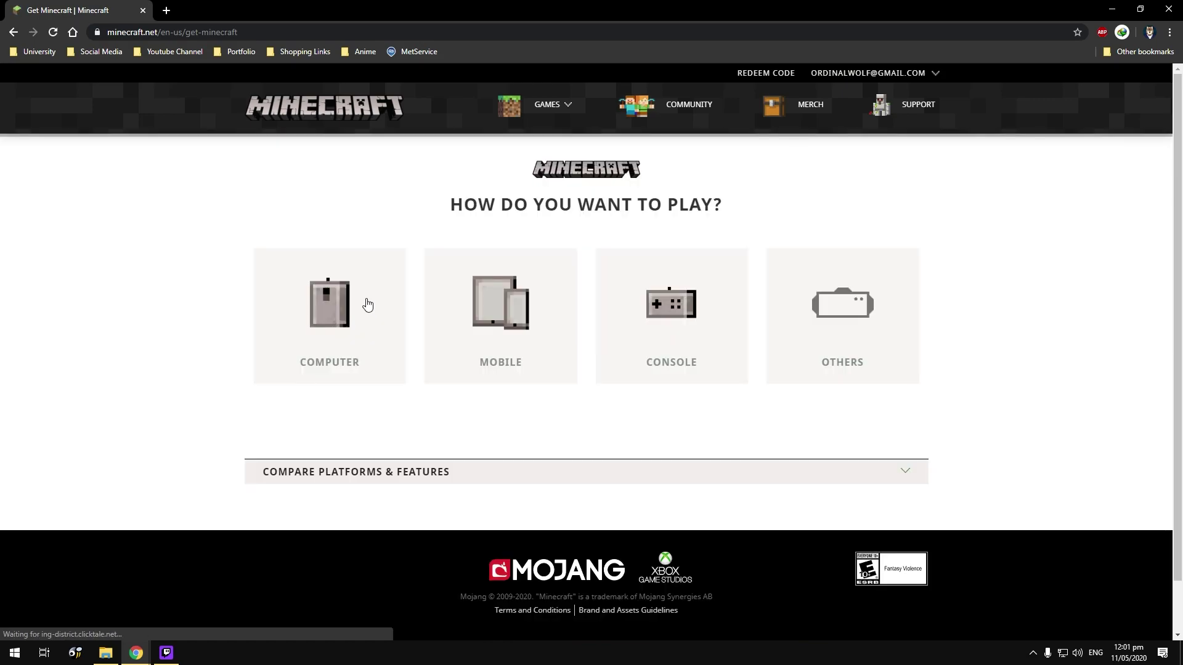
click(358, 306)
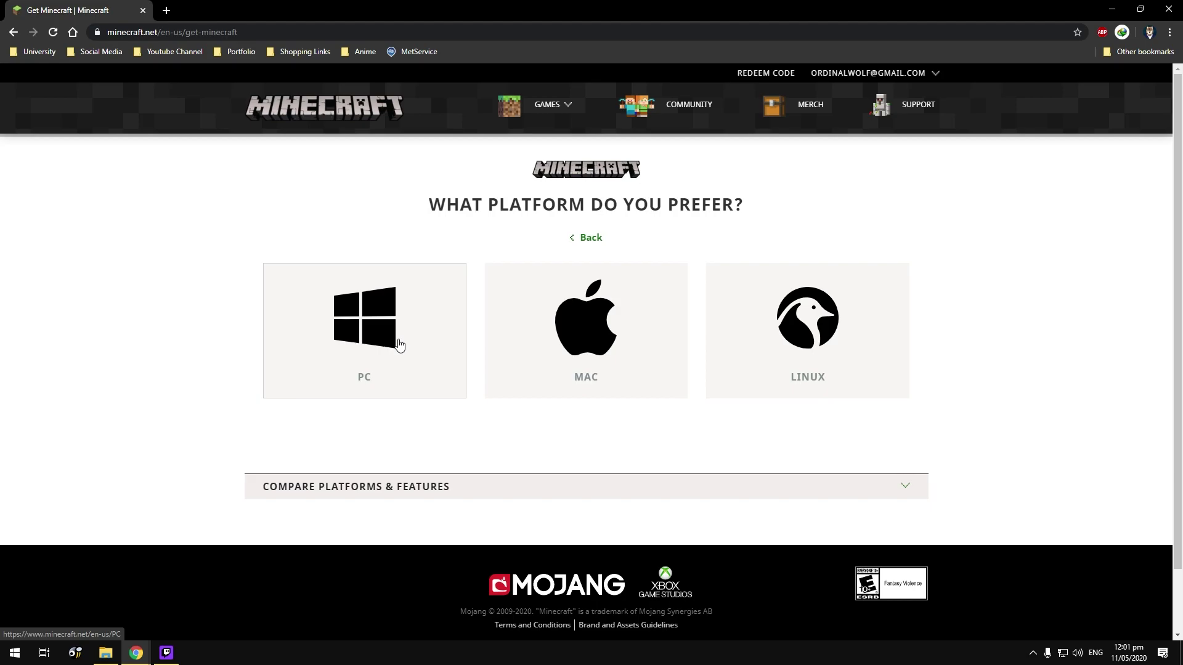
click(399, 343)
scroll(480, 379, down, 1)
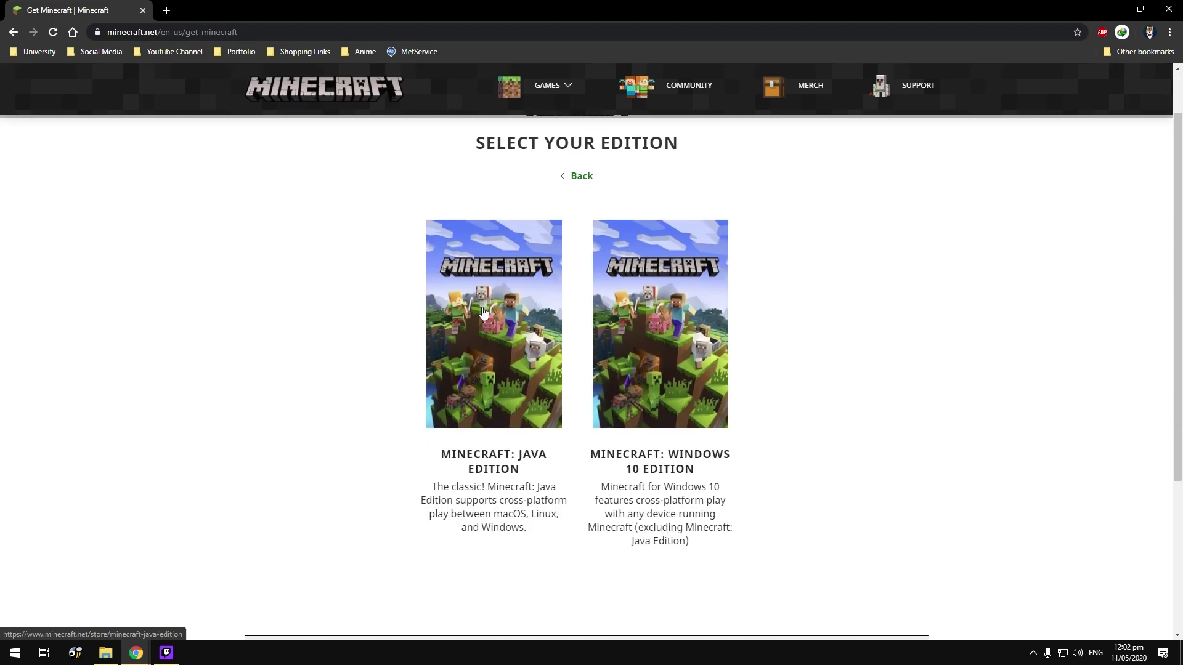
click(460, 301)
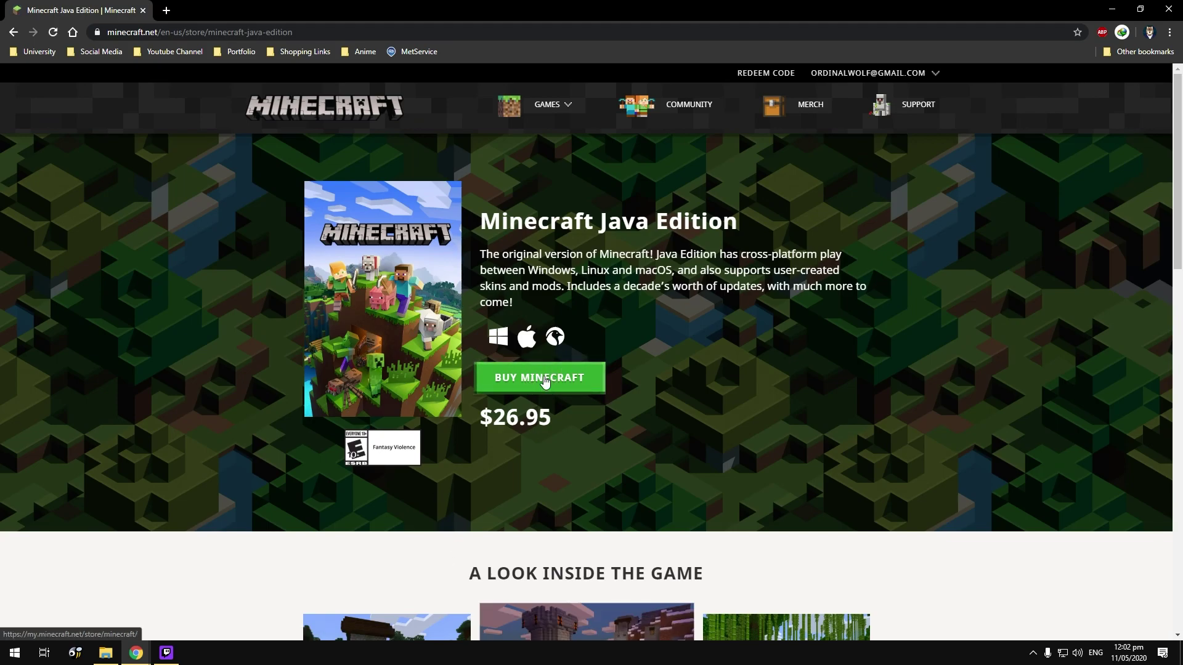
click(545, 382)
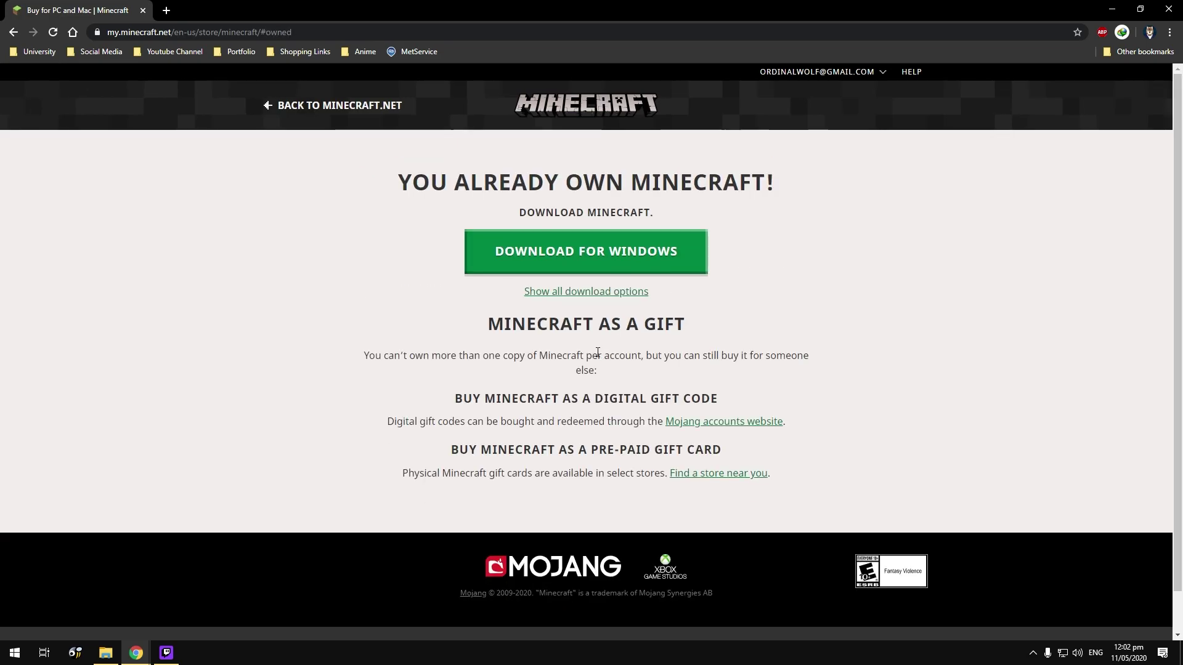
- Confirm MinecraftInstaller is in Programs, then return Chrome to the Forge 1.15.2 downloads page
click(105, 652)
click(475, 208)
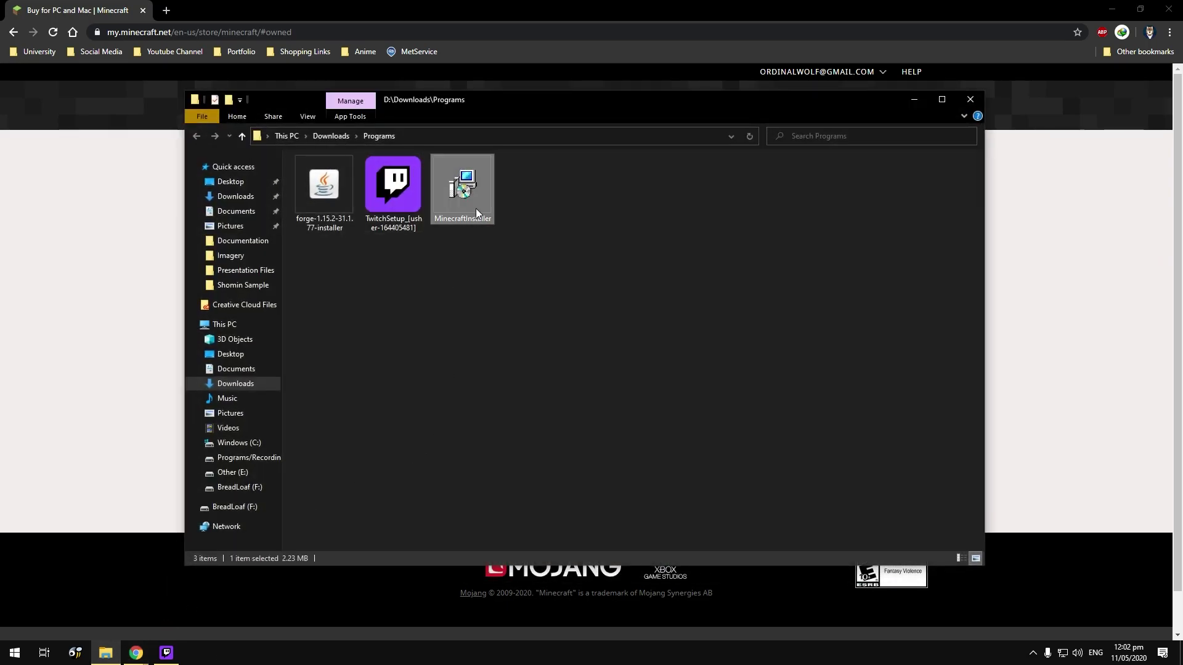
click(500, 342)
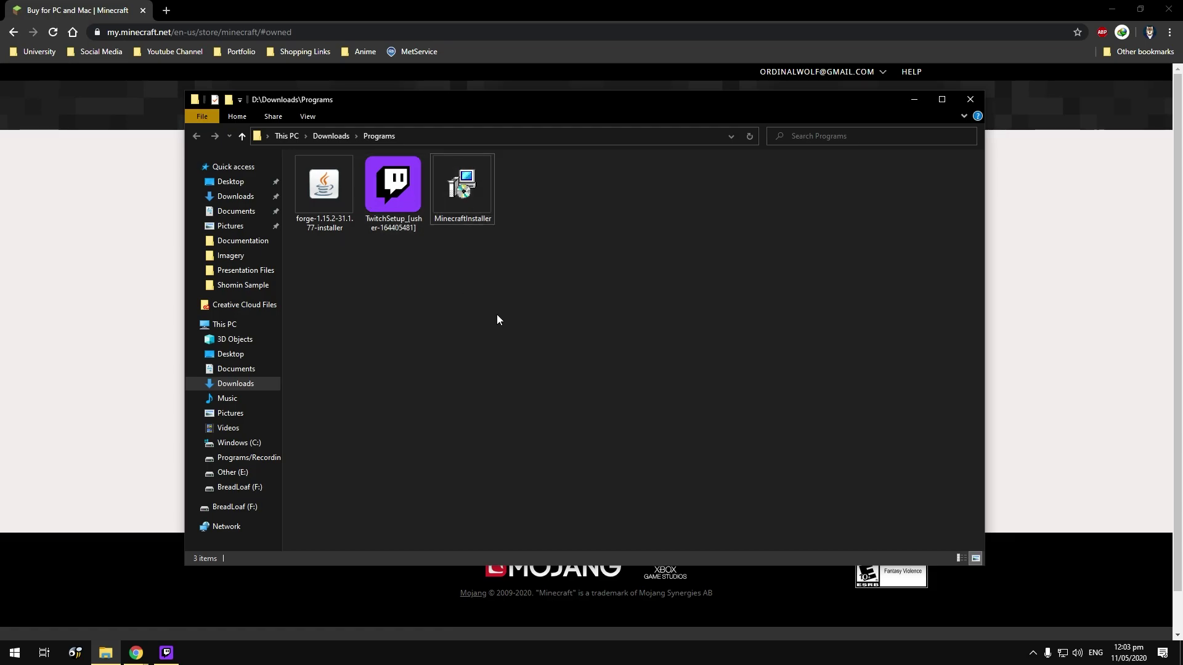
click(136, 653)
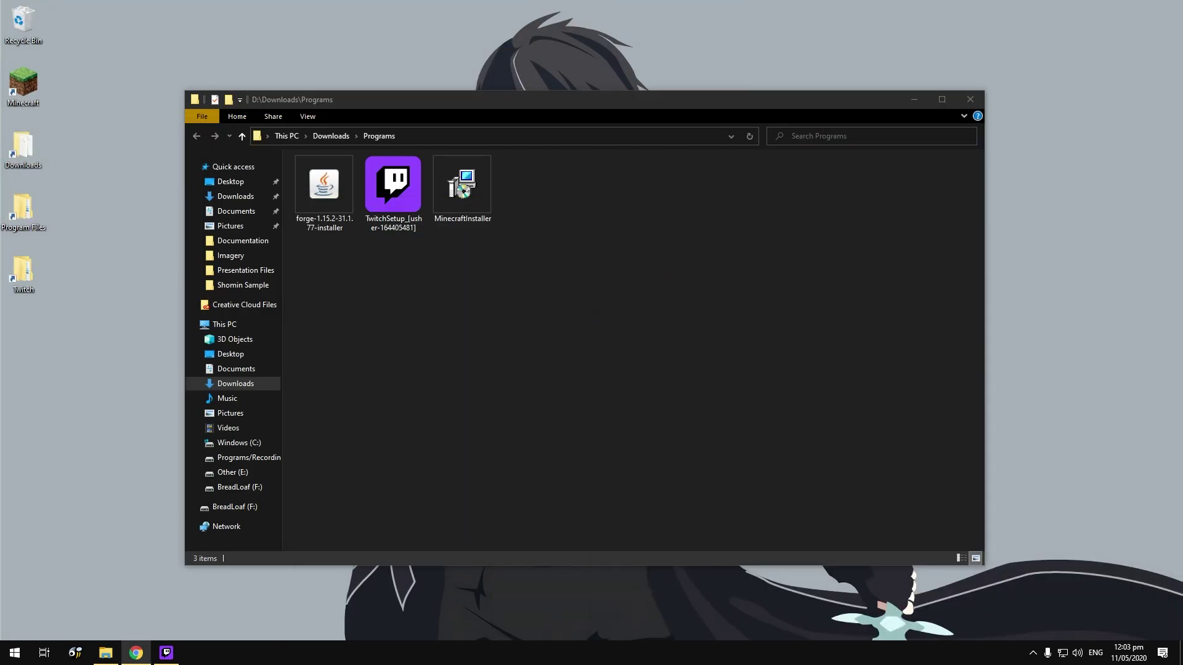
click(135, 653)
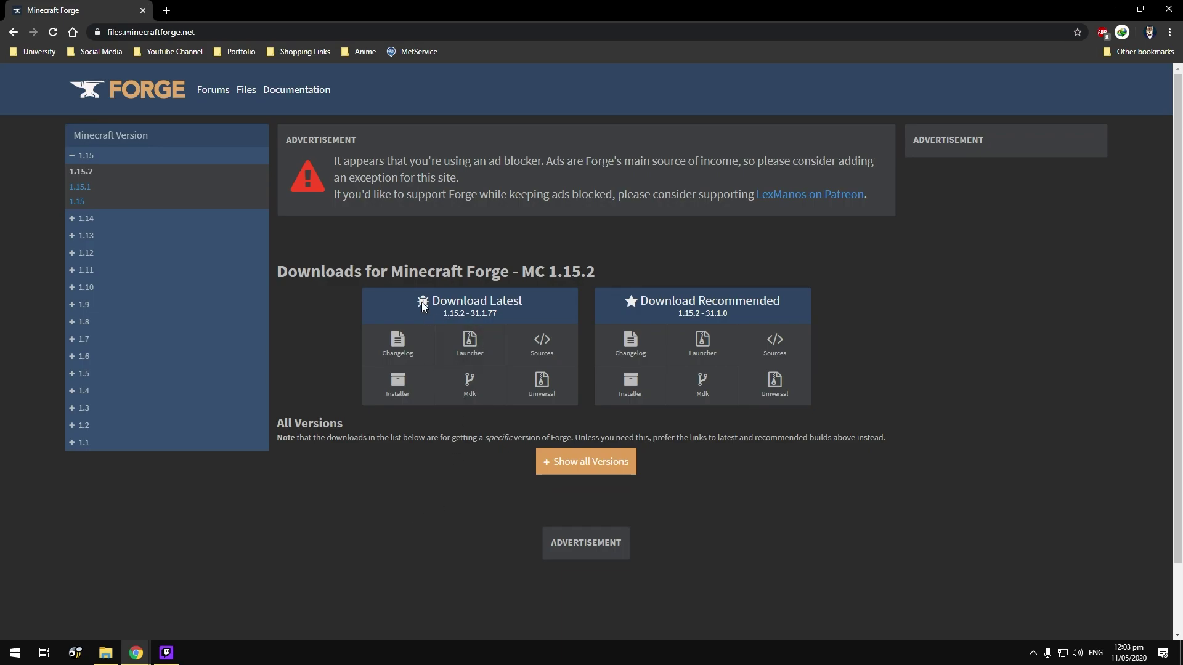
- Start the latest Forge 31.1.77 installer download past the ad, cancel the save, and minimise Chrome
drag(427, 302, 523, 301)
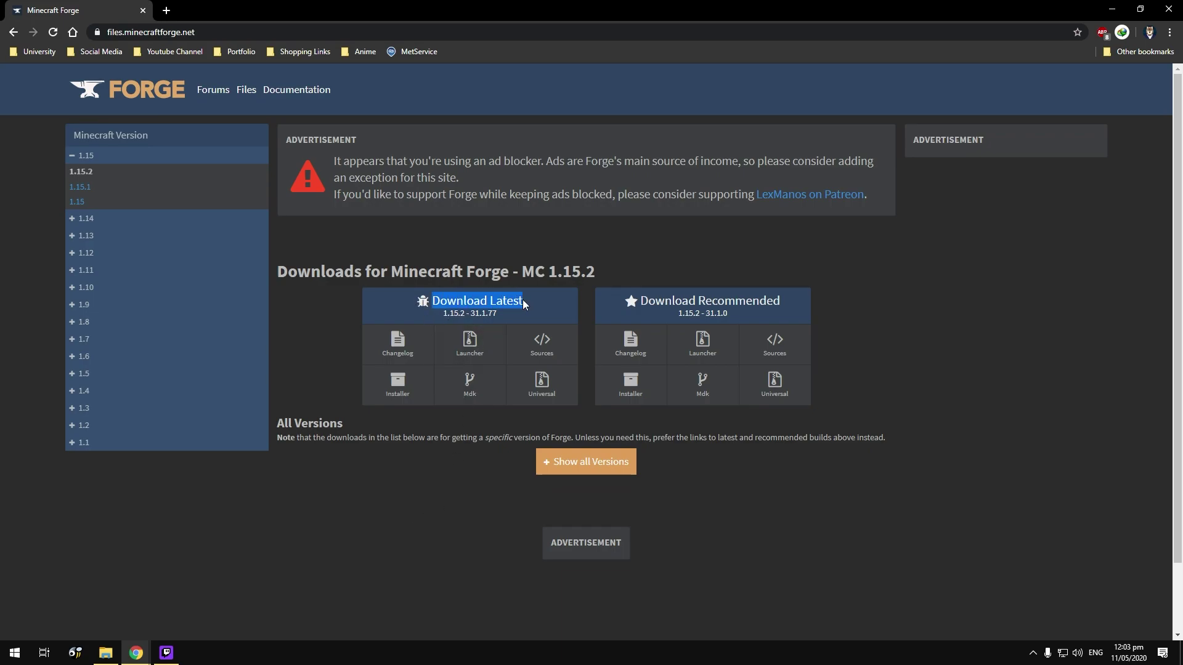
click(496, 253)
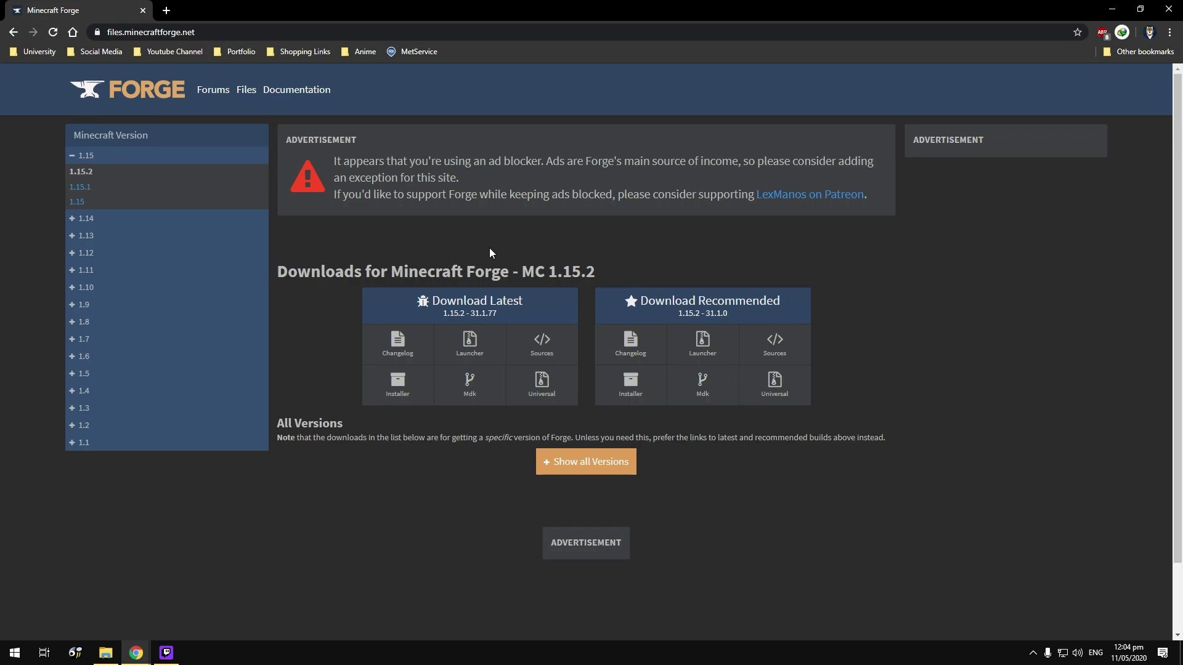
click(407, 394)
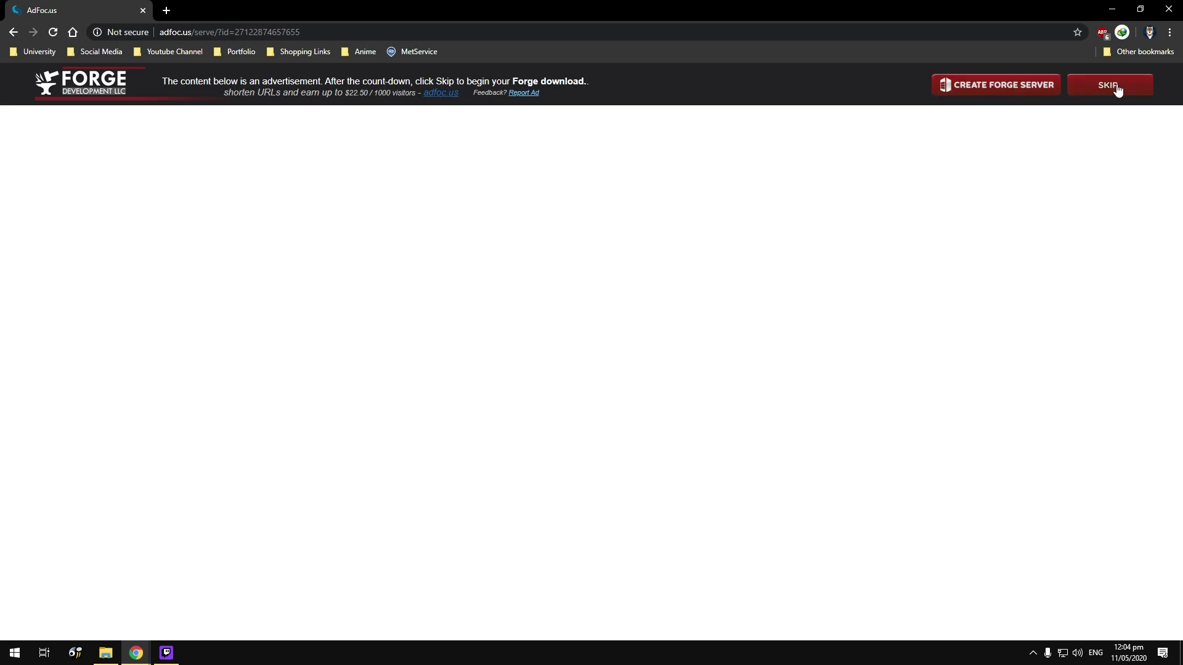
click(1113, 87)
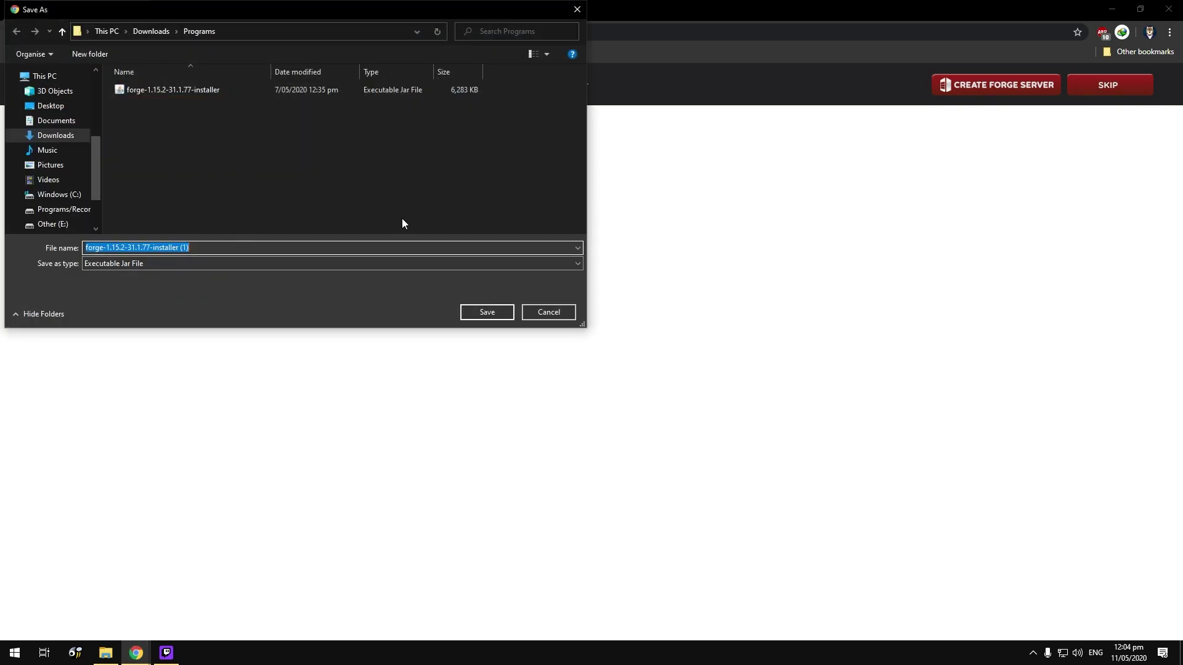
click(535, 314)
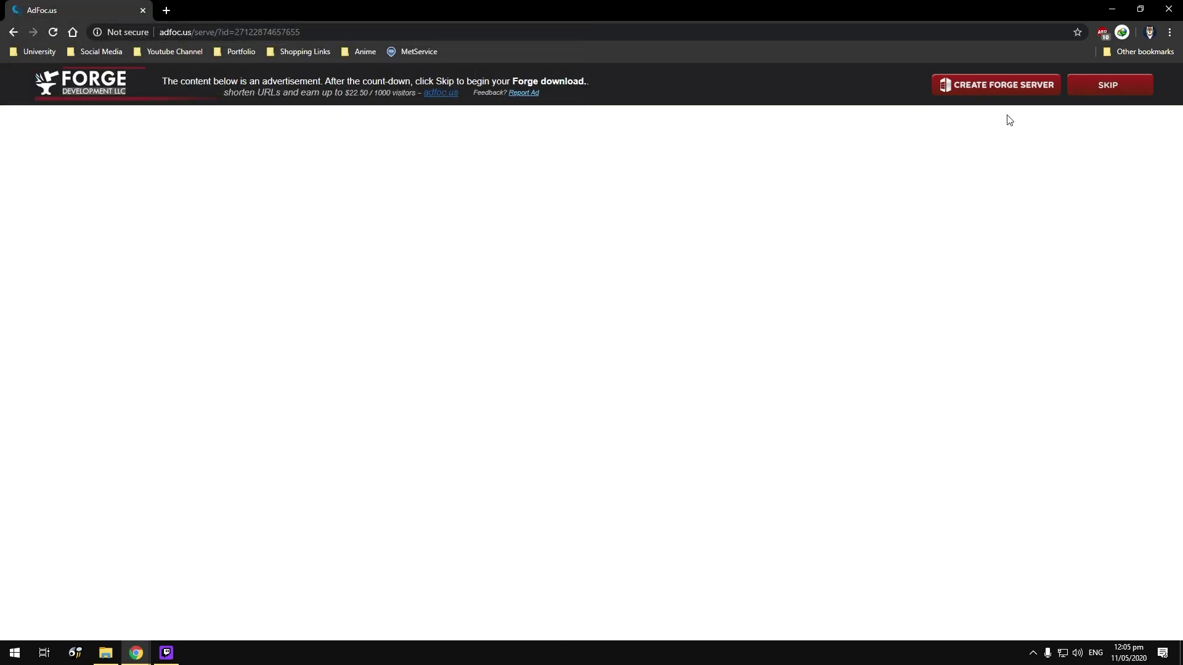
click(136, 653)
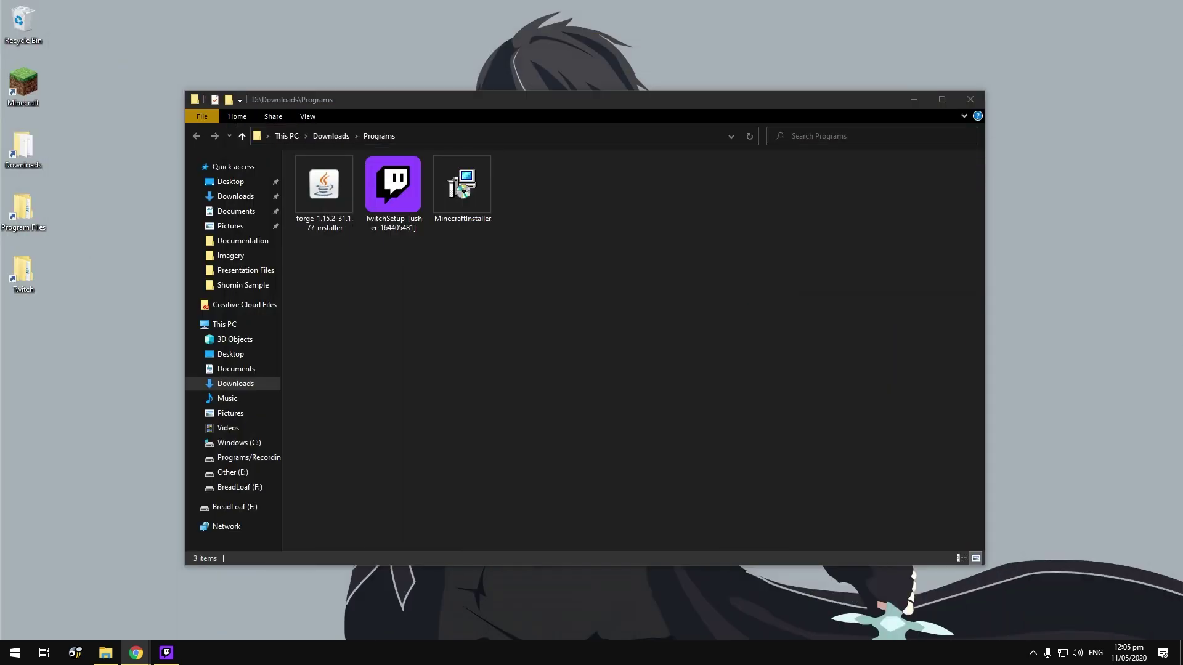
- Review the Forge, Twitch and Minecraft installers in Programs, then switch to the Twitch app
click(609, 269)
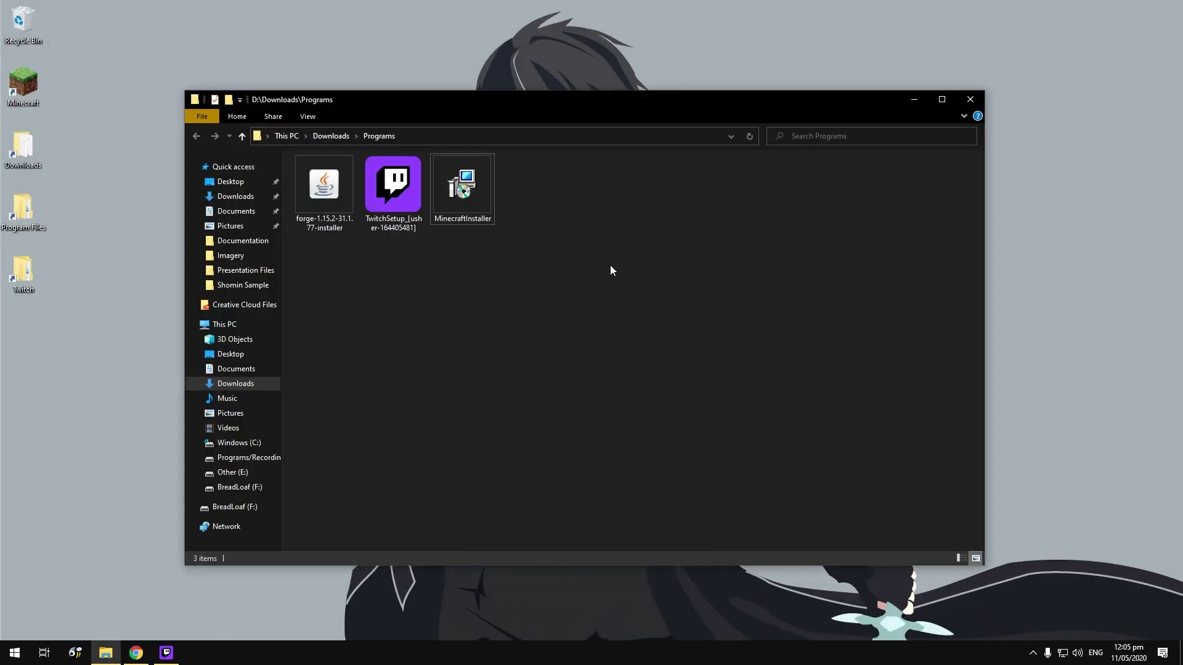
drag(650, 270, 320, 177)
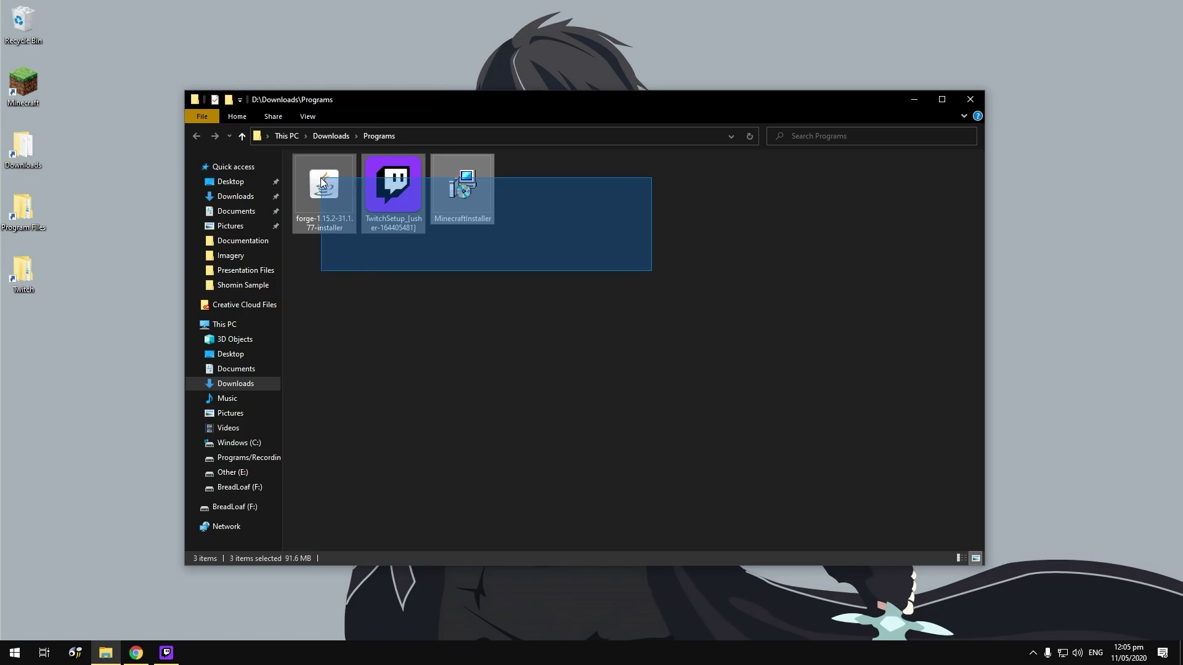
click(521, 365)
click(910, 98)
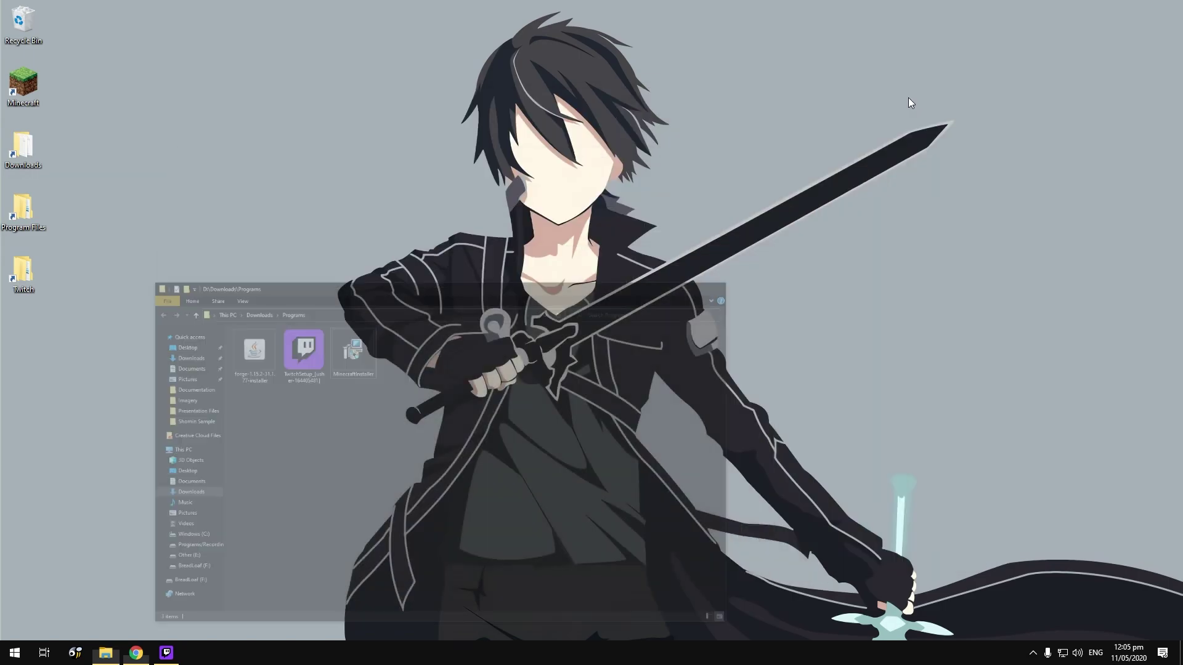
click(165, 653)
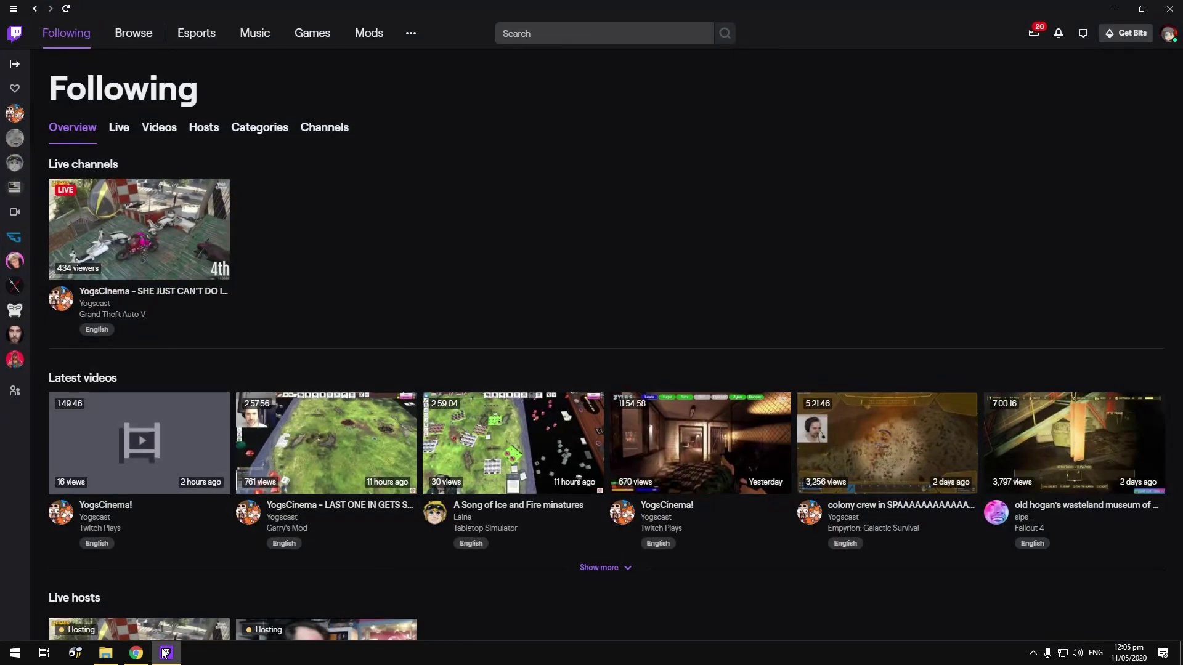
- Open the Minecraft section under Mods to view the installed 1.15.2 and FTB Sky Odyssey modpacks
click(378, 39)
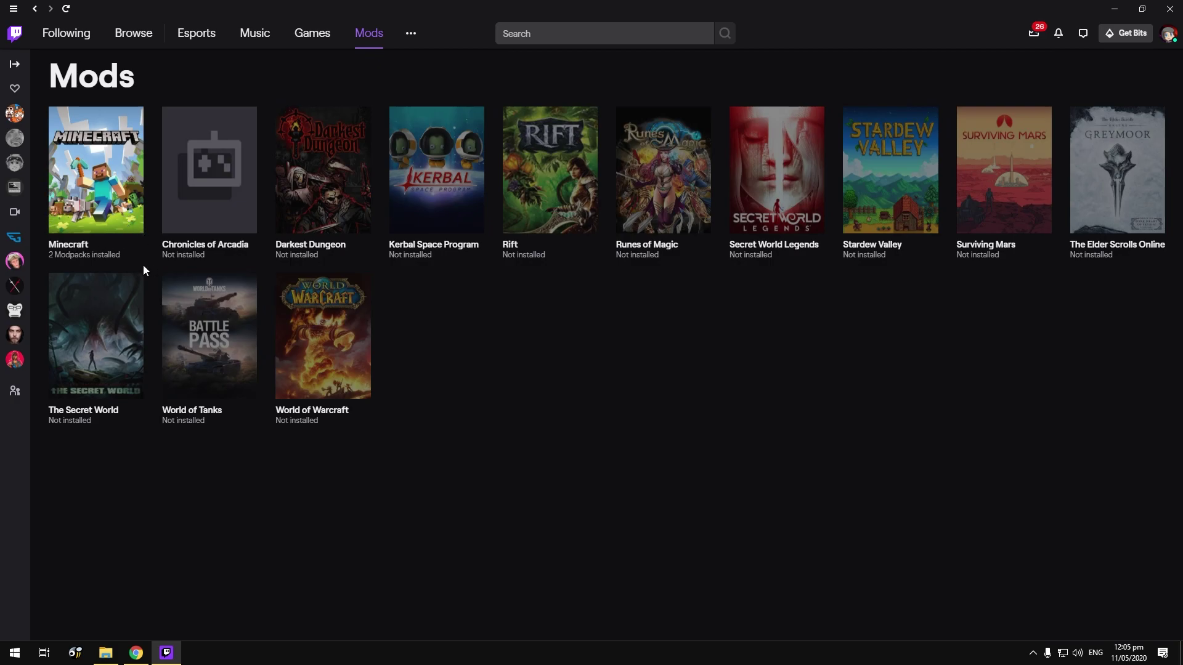
click(111, 205)
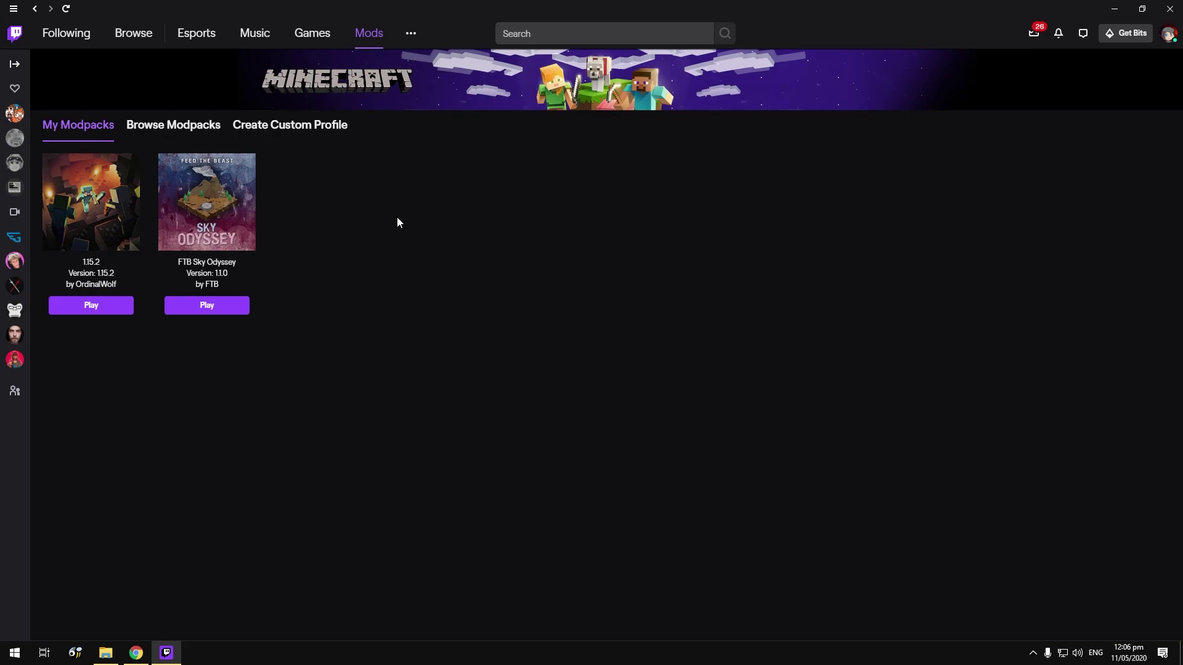
drag(355, 351, 121, 194)
click(403, 267)
- Create a custom profile named 'Tutorial' on Minecraft 1.15.2 and open its profile page
click(293, 128)
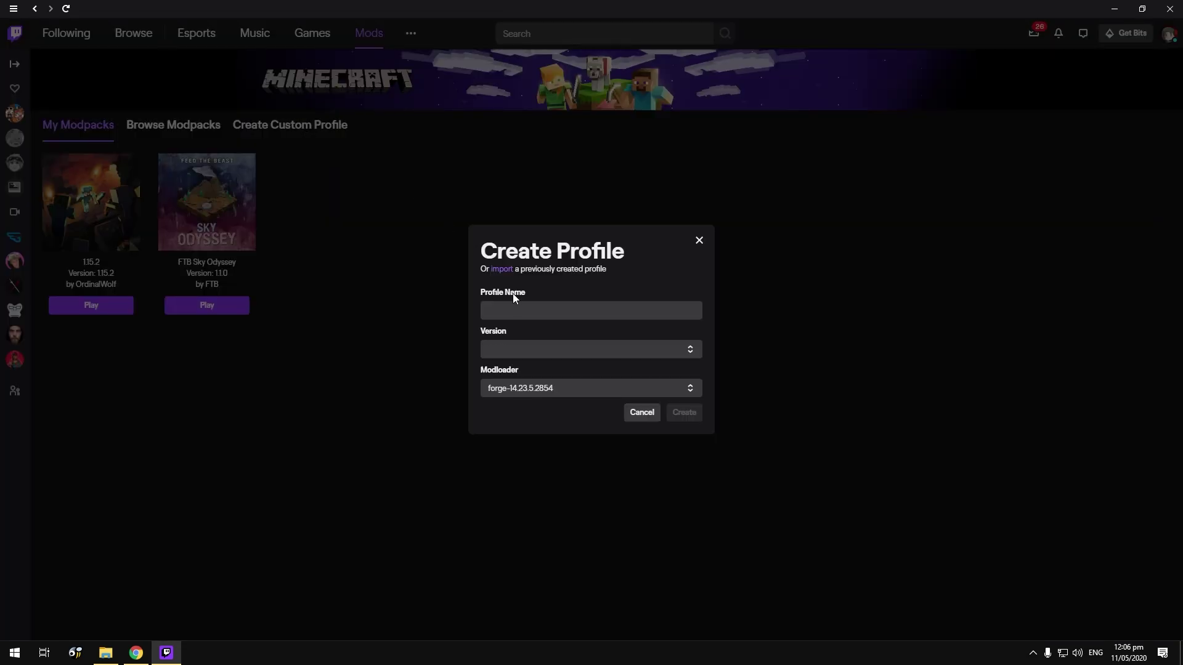
click(515, 310)
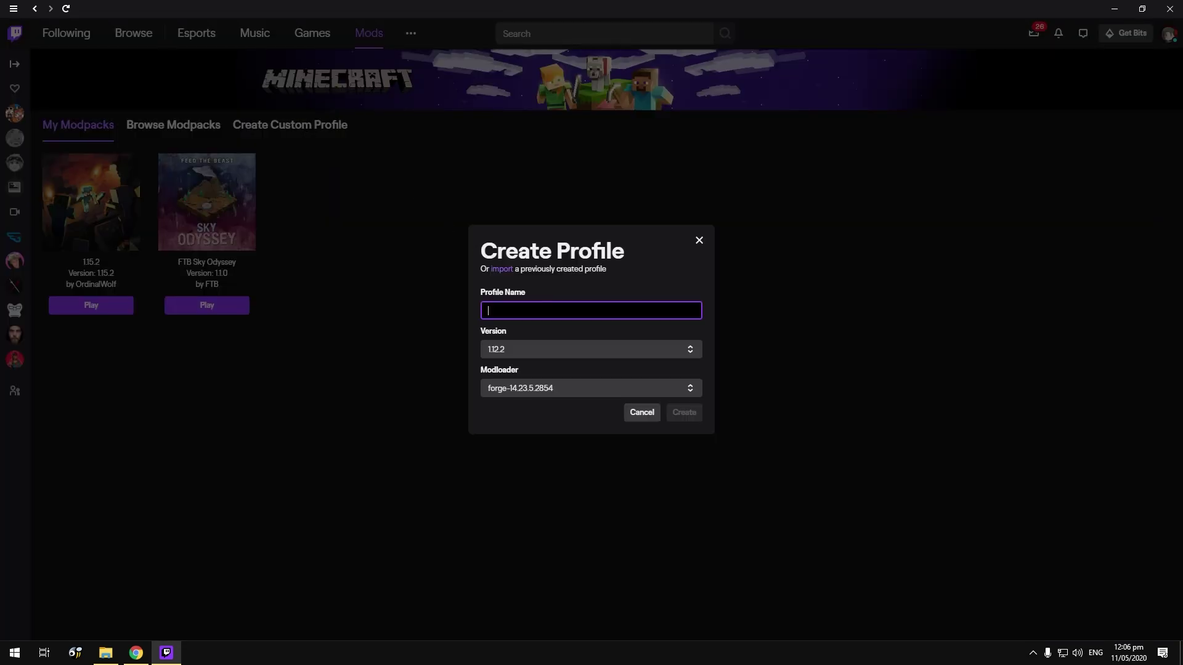
text(Tutorial)
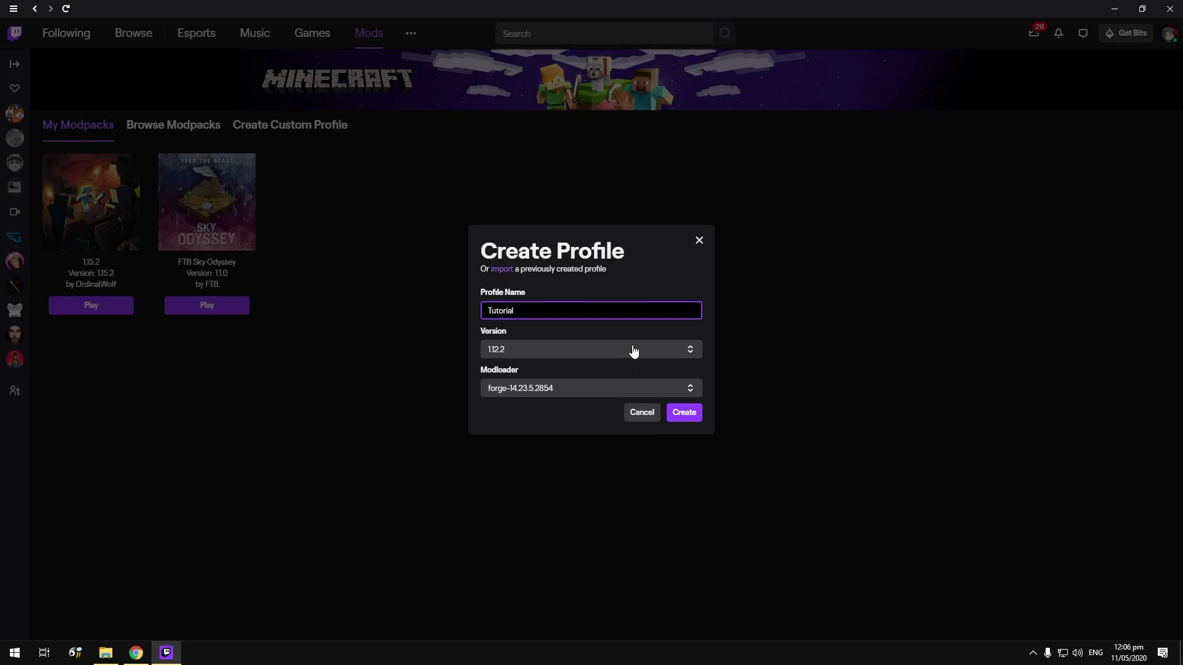
click(629, 350)
click(630, 351)
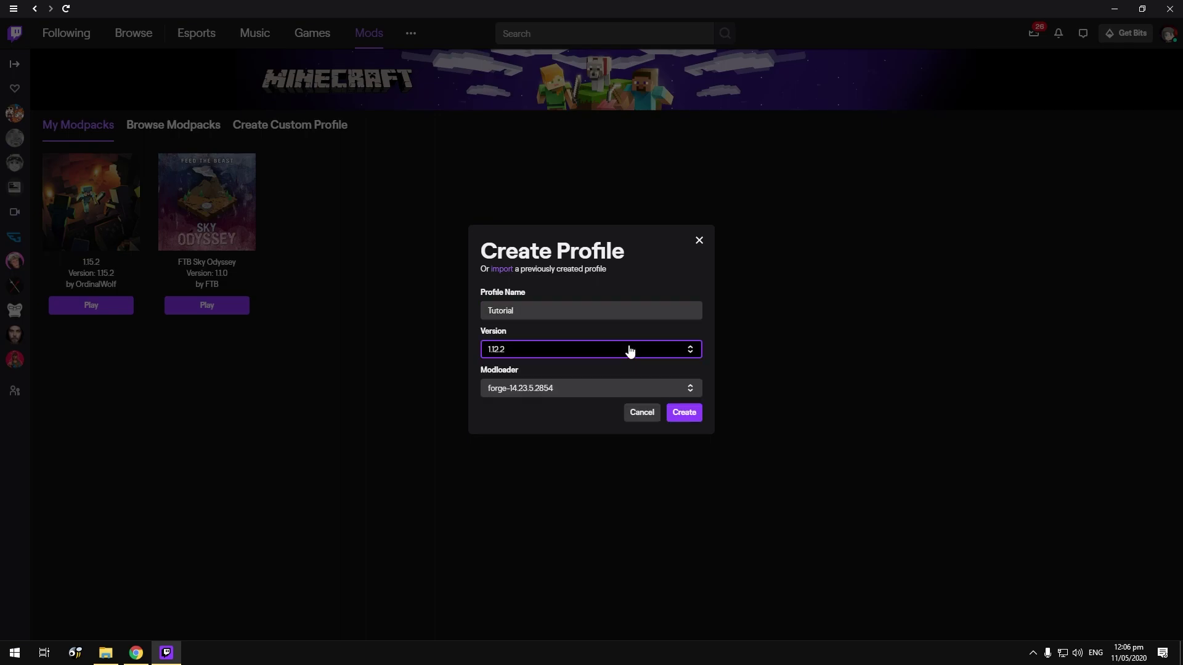
click(629, 350)
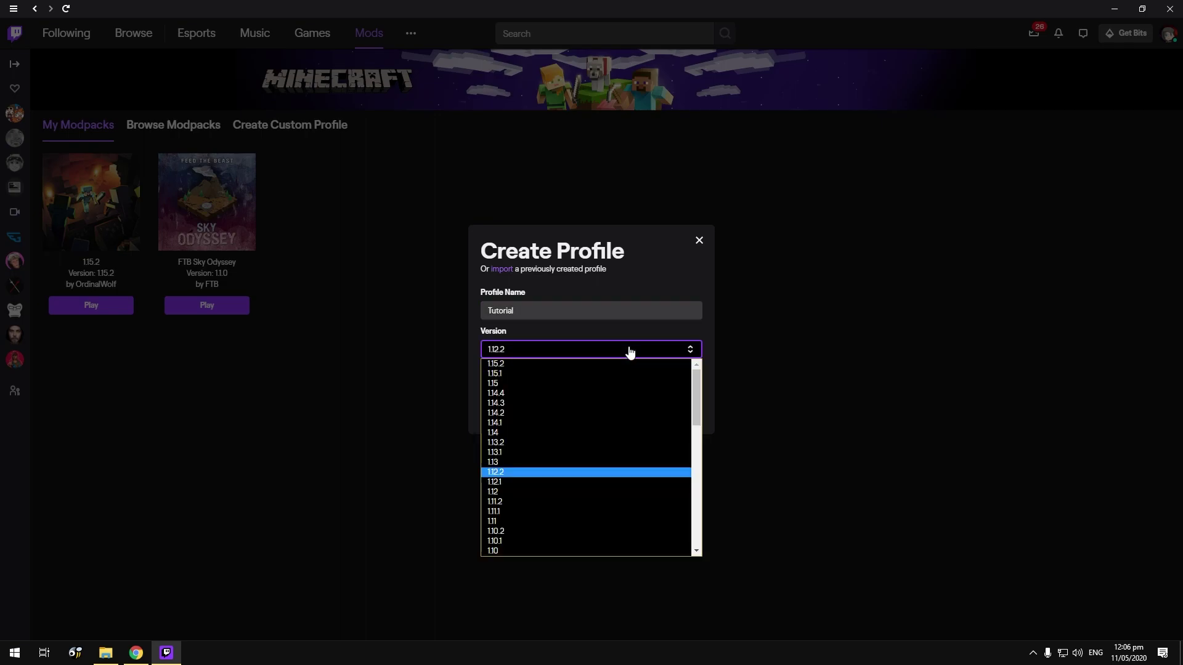
click(573, 364)
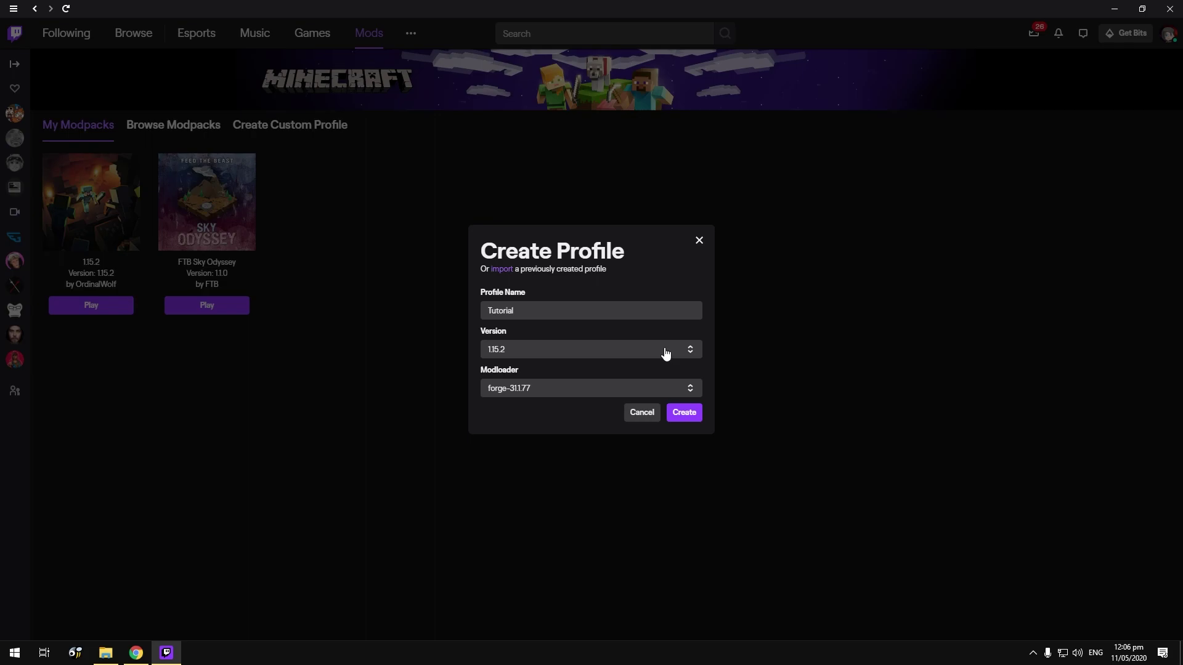
click(687, 412)
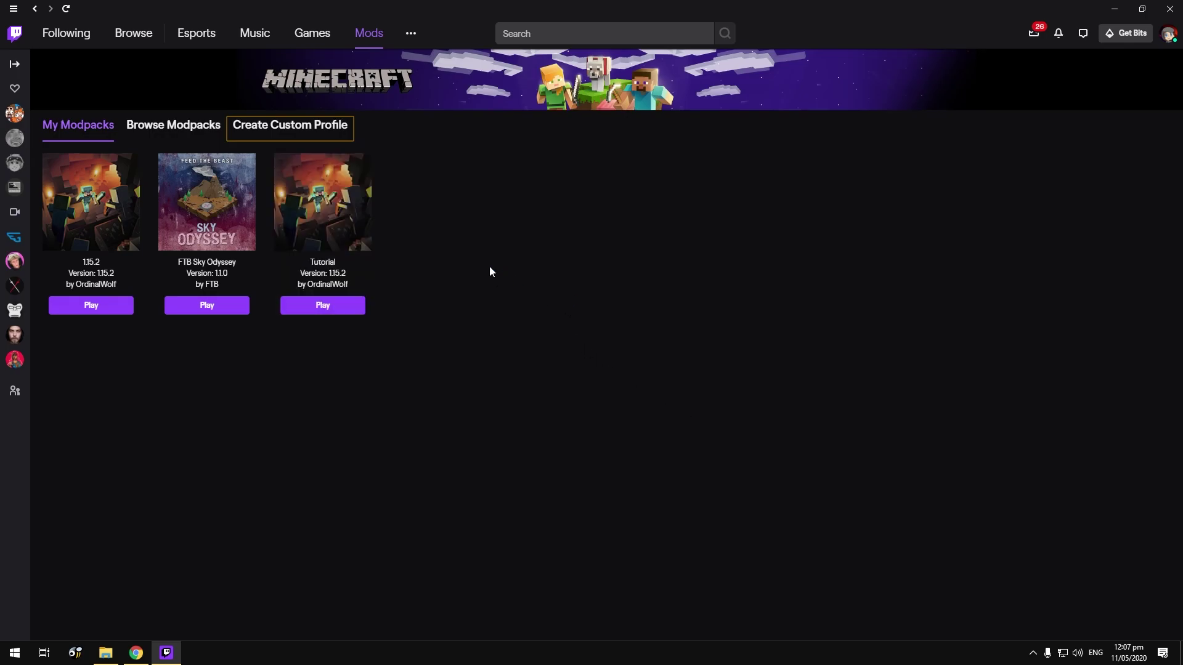
click(361, 198)
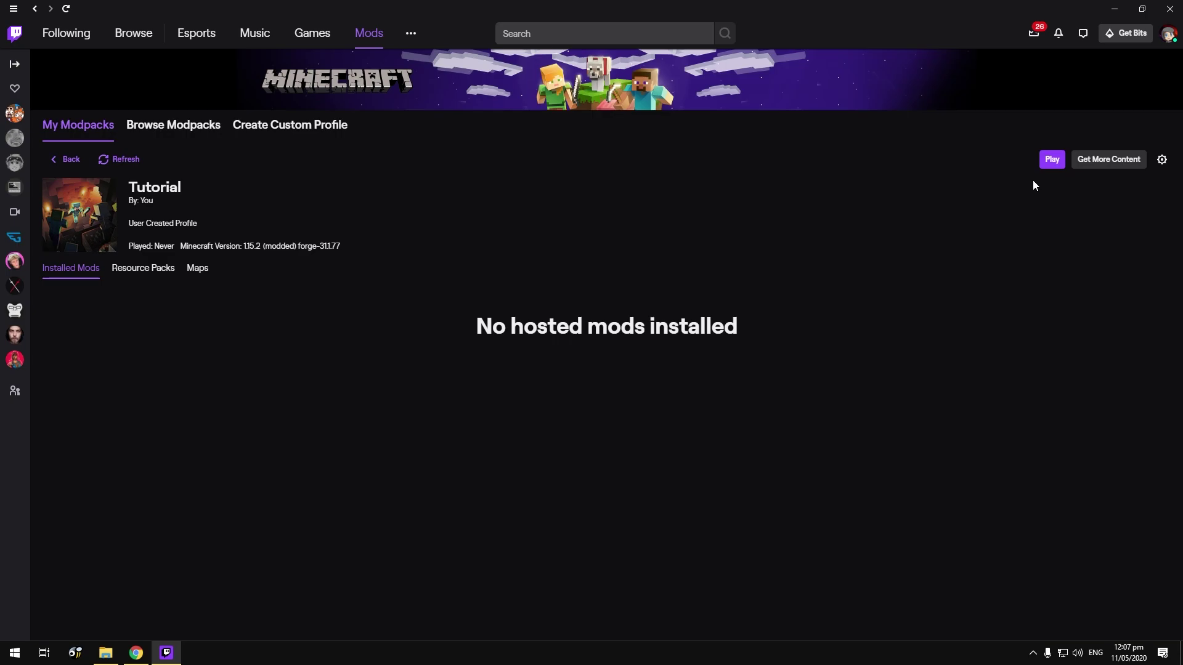
- Open the Tutorial profile's Get More Content mod browser and scroll the list to AppleSkin
click(1097, 161)
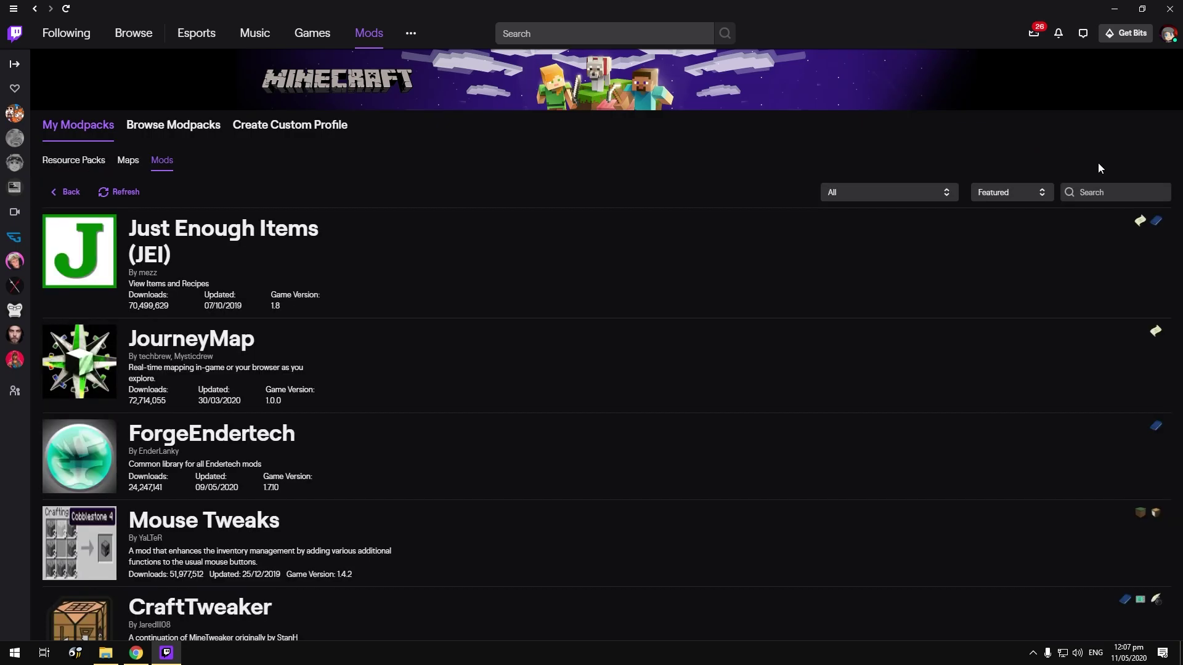
mouse_move(124, 255)
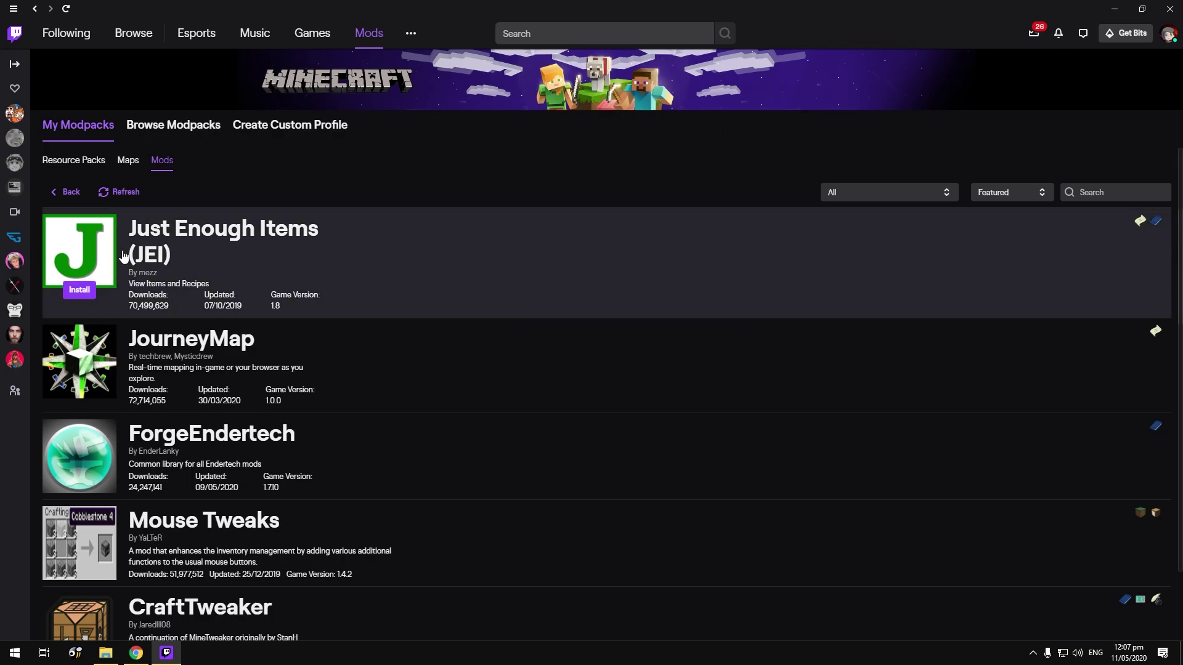
click(69, 191)
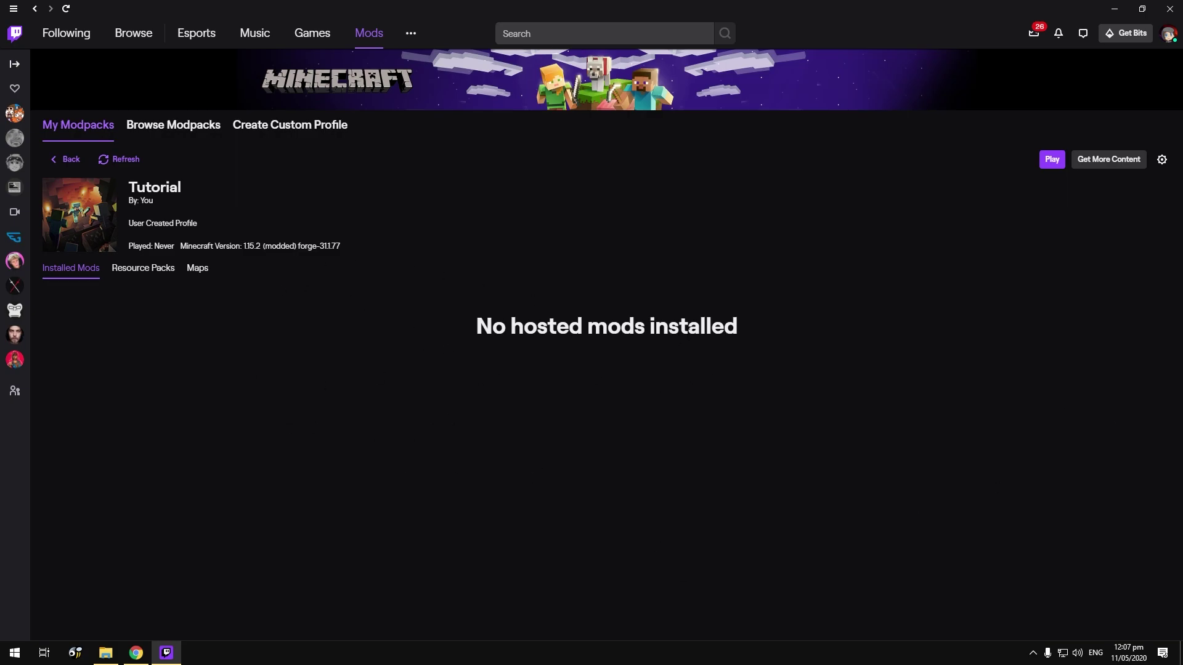
drag(478, 328, 724, 351)
click(728, 353)
click(1108, 160)
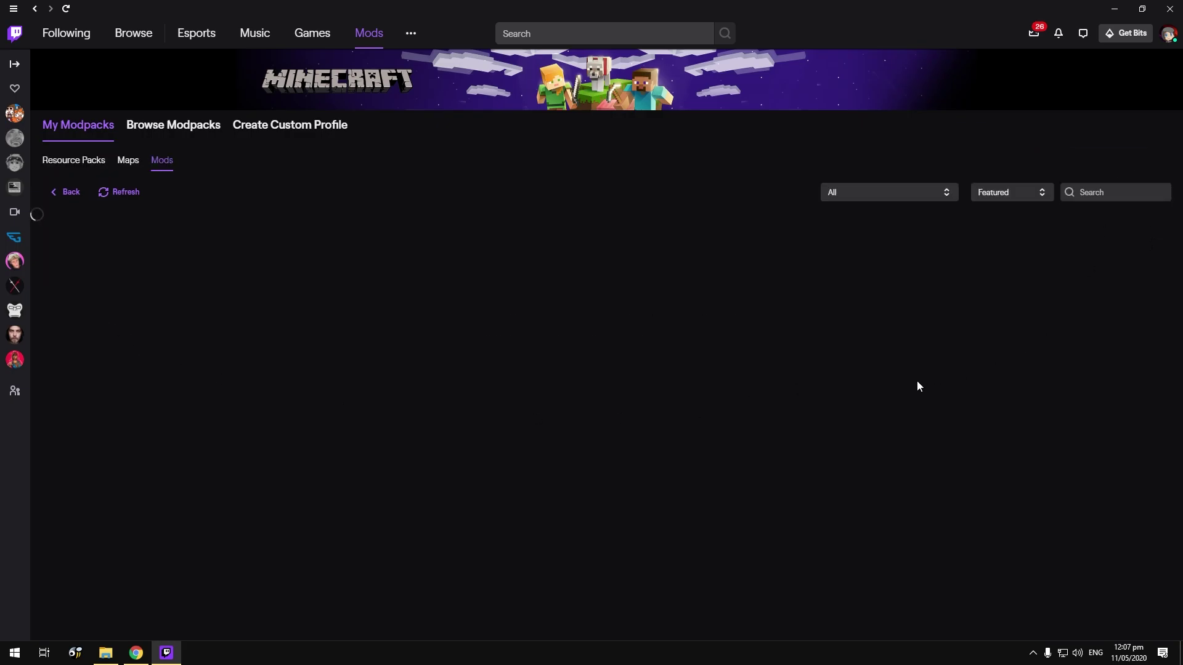
scroll(160, 305, down, 10)
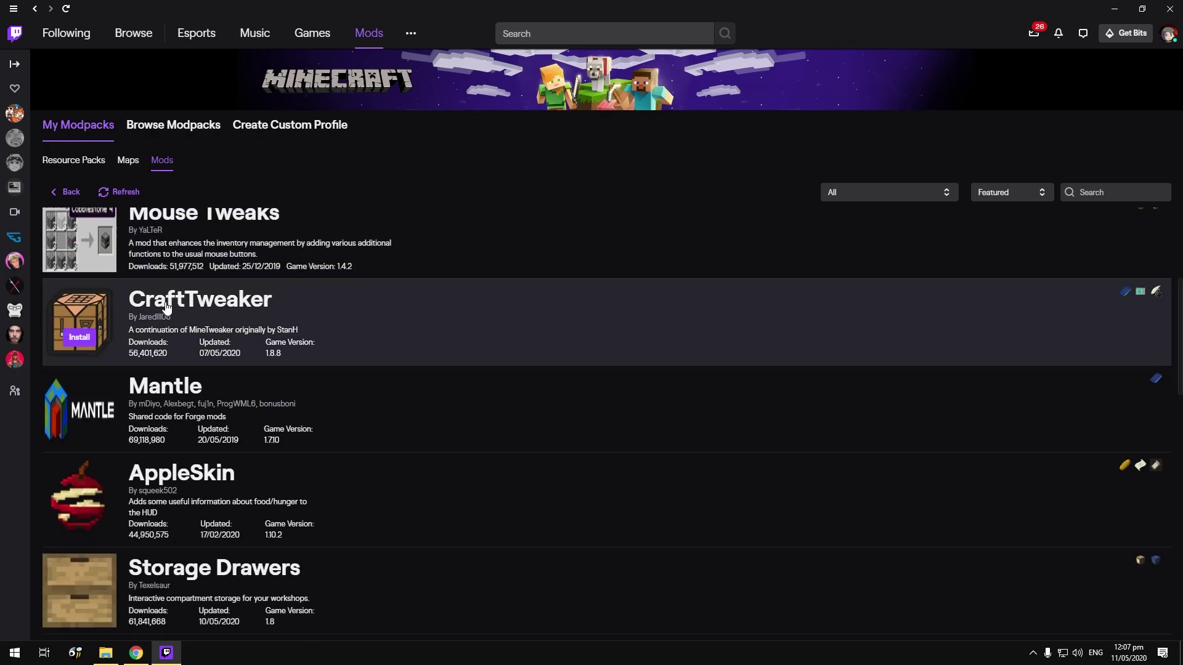
scroll(166, 306, down, 5)
scroll(172, 308, up, 20)
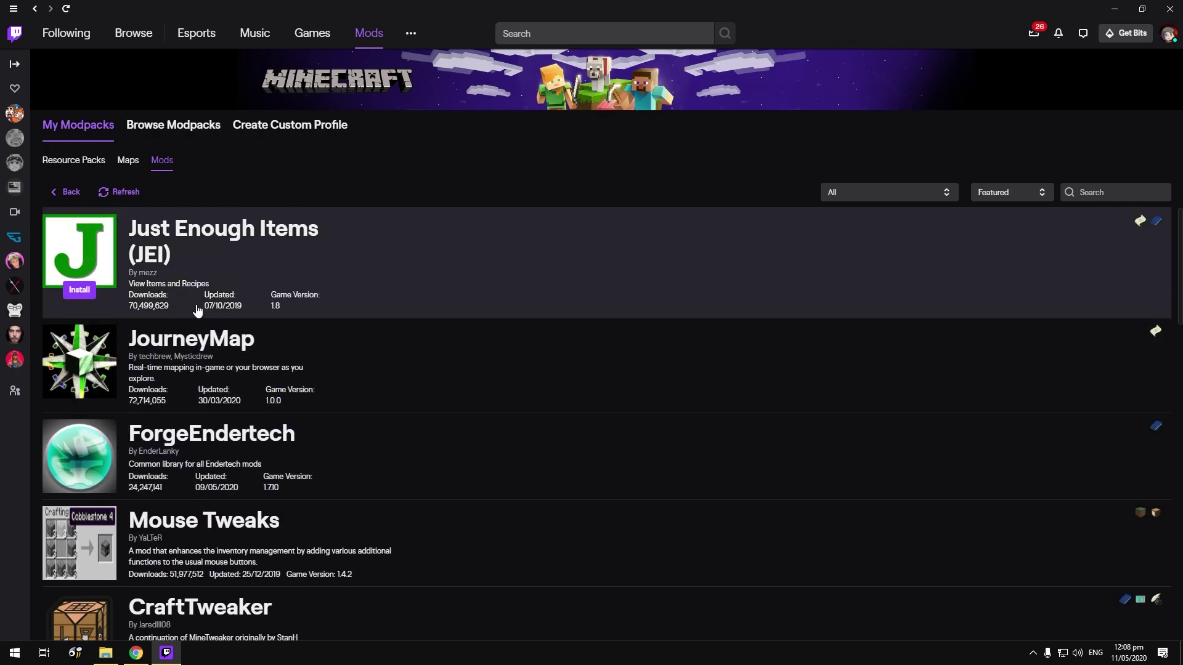
scroll(197, 310, down, 9)
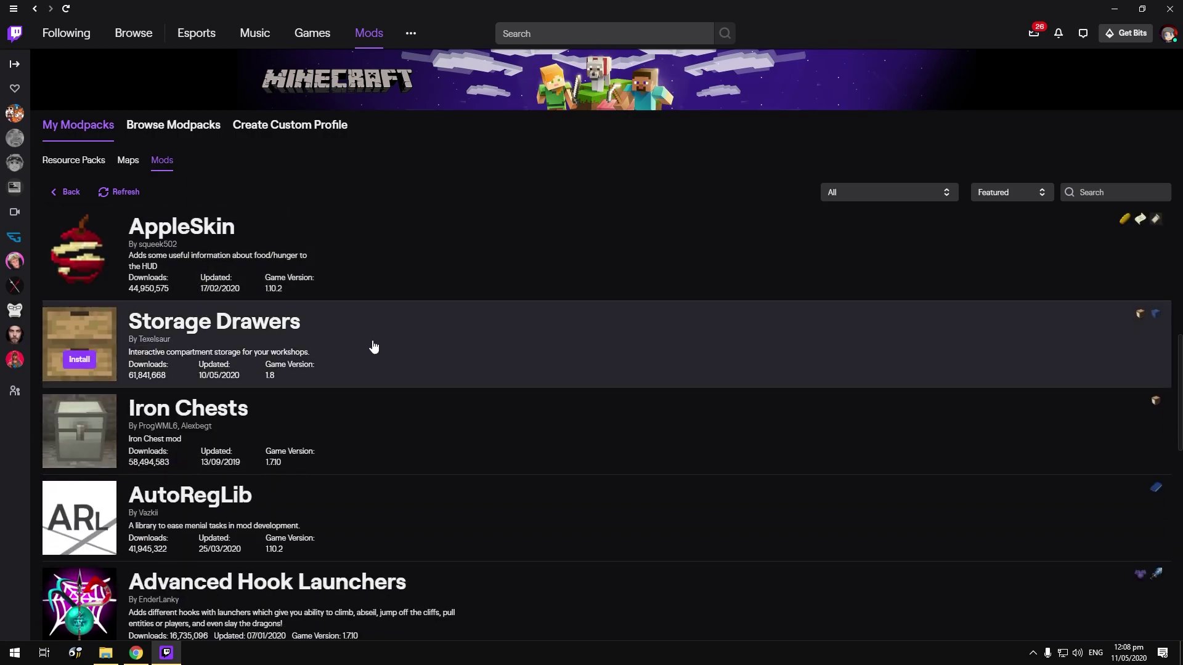
scroll(373, 347, up, 1)
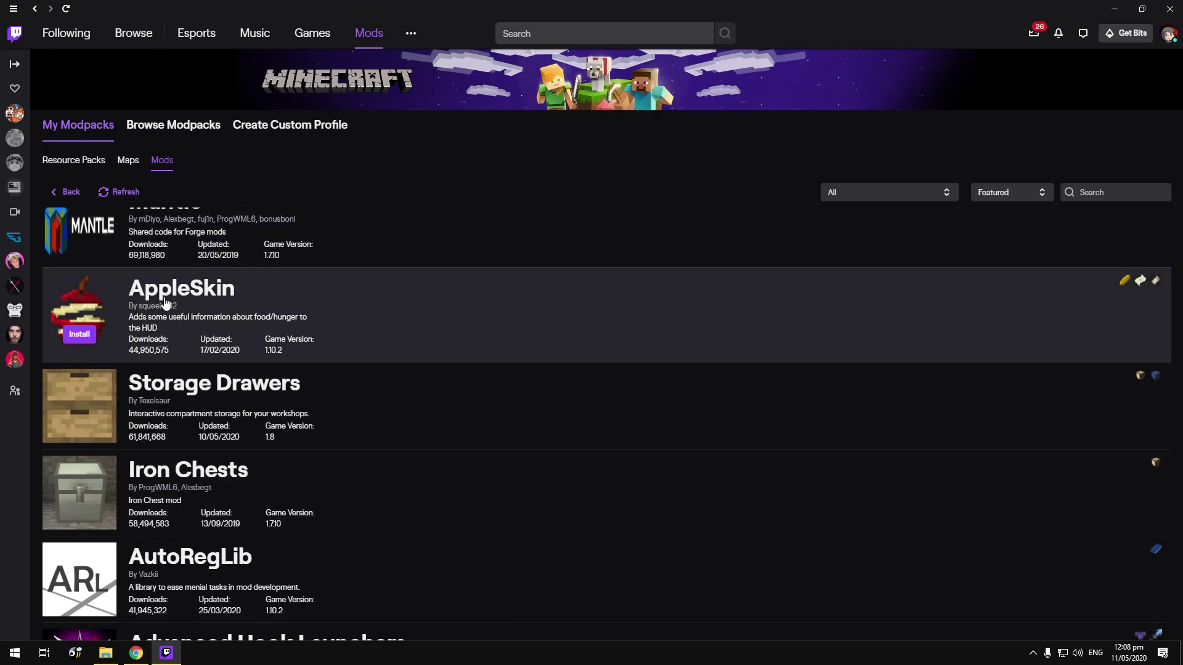
- Download AppleSkin-mc1.15.2-forge-1.0.13.jar from AppleSkin's Versions list into the Tutorial profile
click(213, 302)
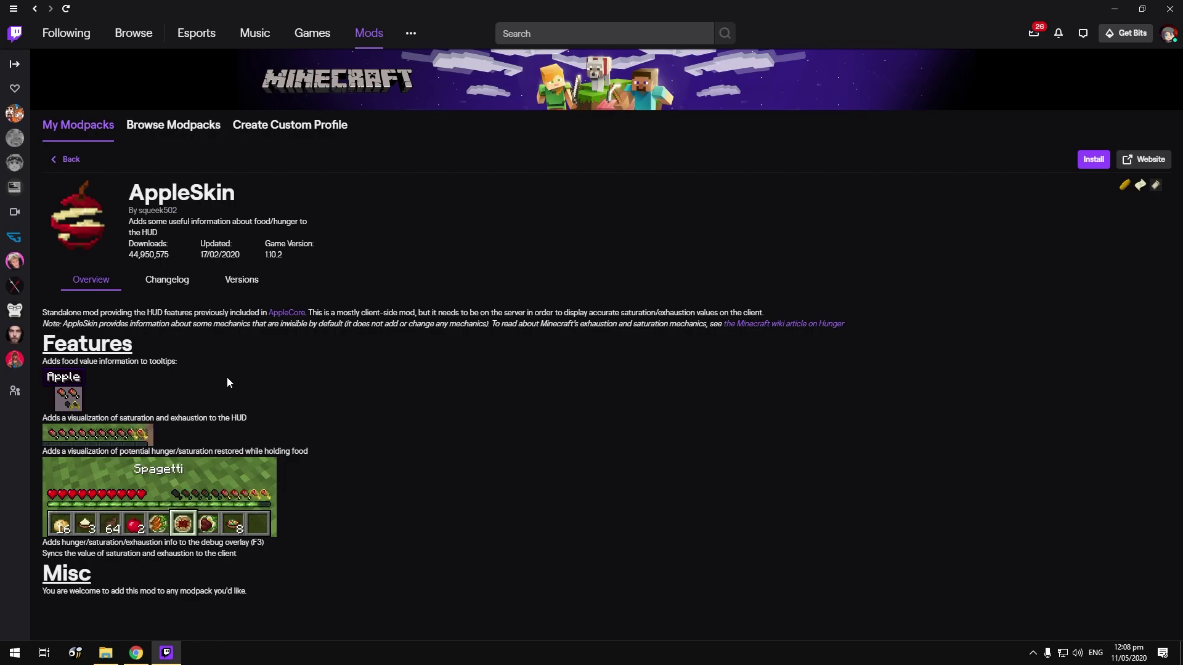
click(250, 280)
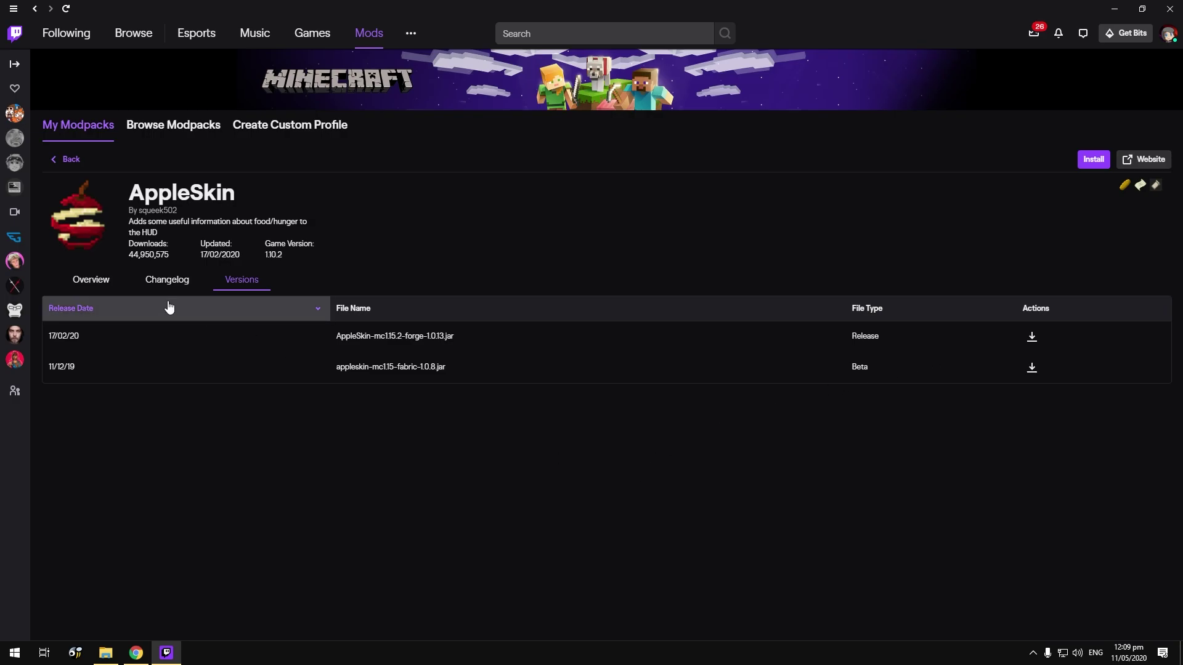
click(97, 280)
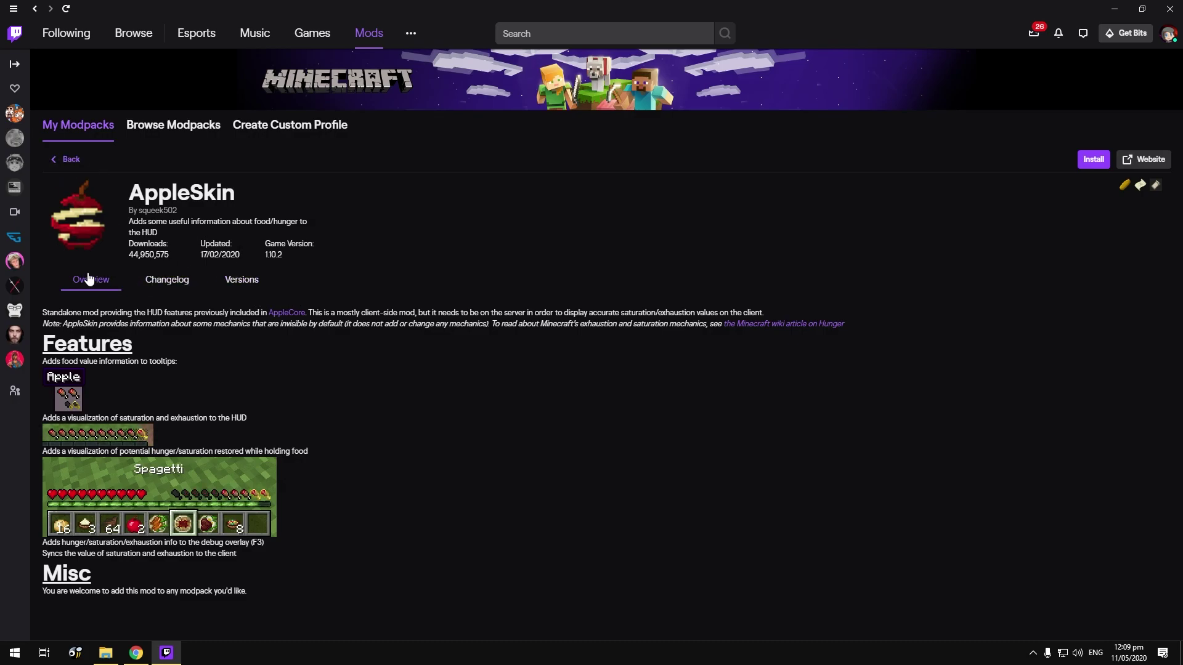
click(241, 283)
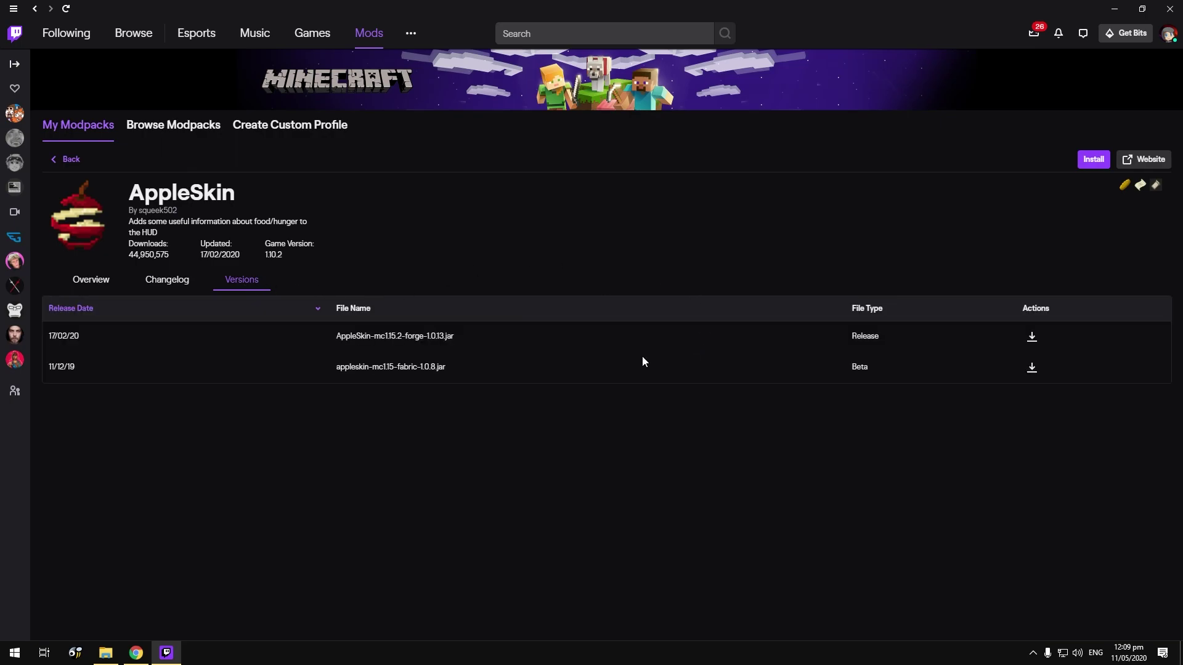
drag(337, 336, 457, 338)
key(ctrl+c)
click(809, 360)
click(1031, 336)
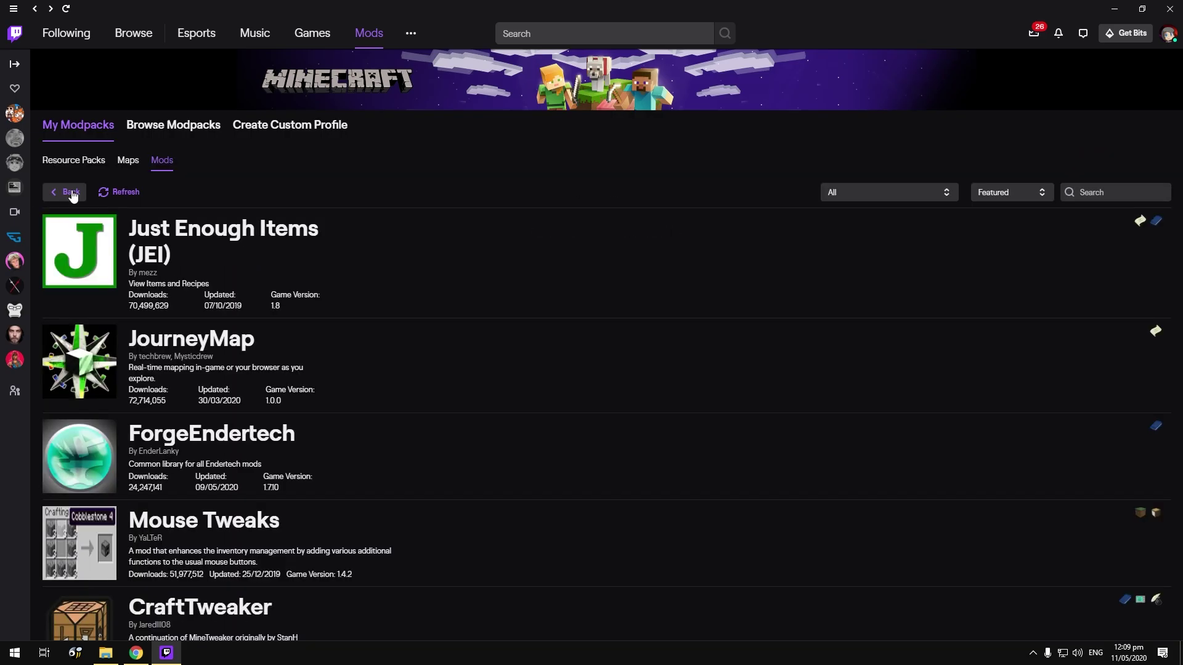
- Install Just Enough Items (JEI) and JourneyMap from the mod browser
click(70, 192)
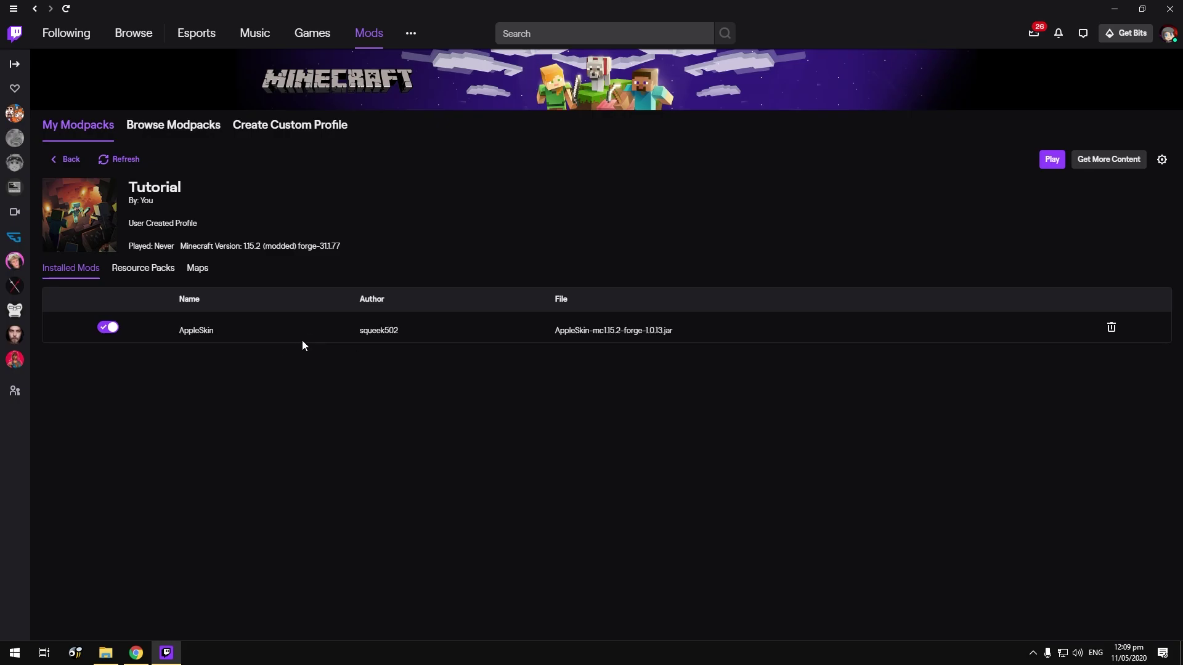
click(1109, 160)
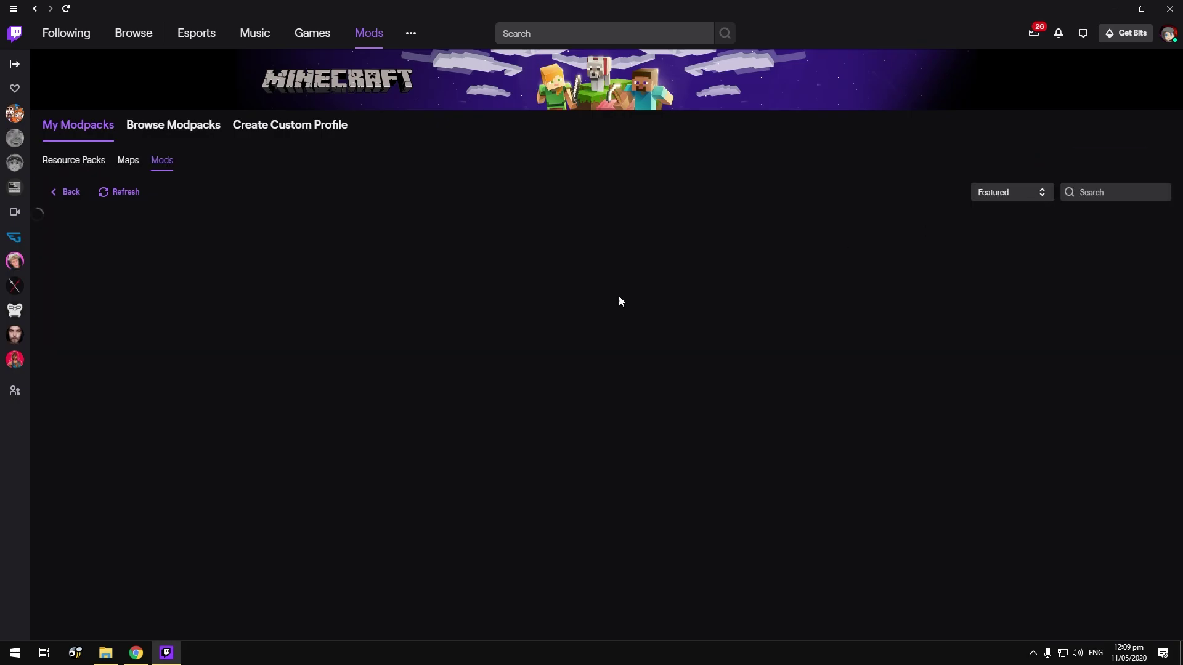
click(80, 290)
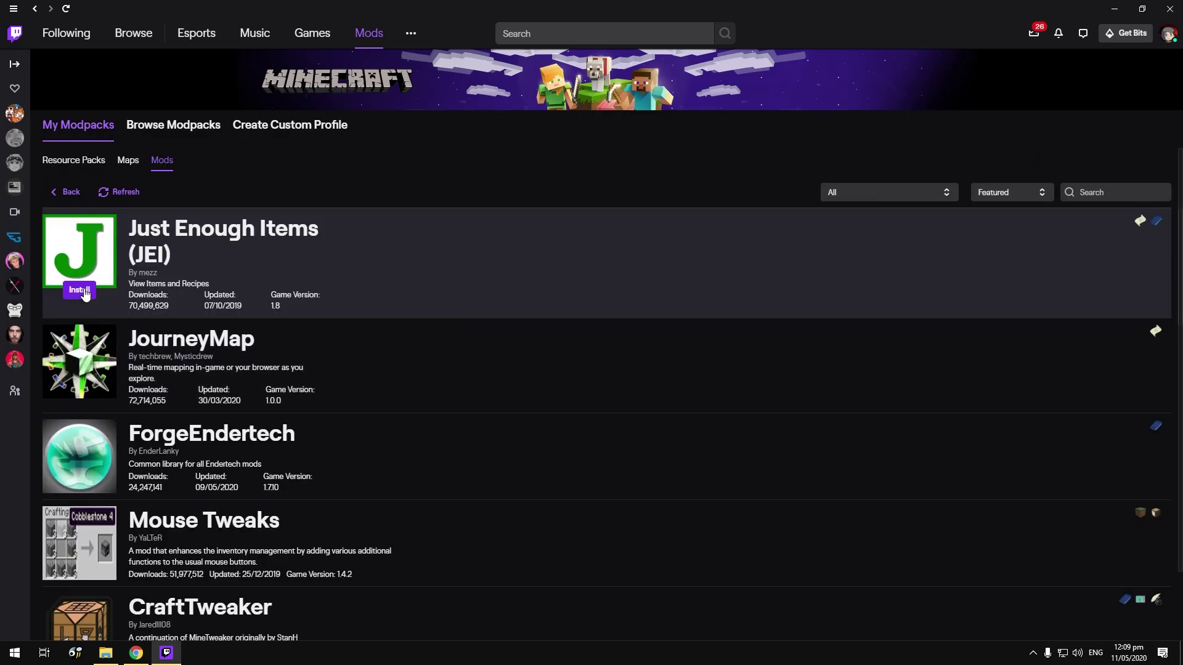
click(86, 387)
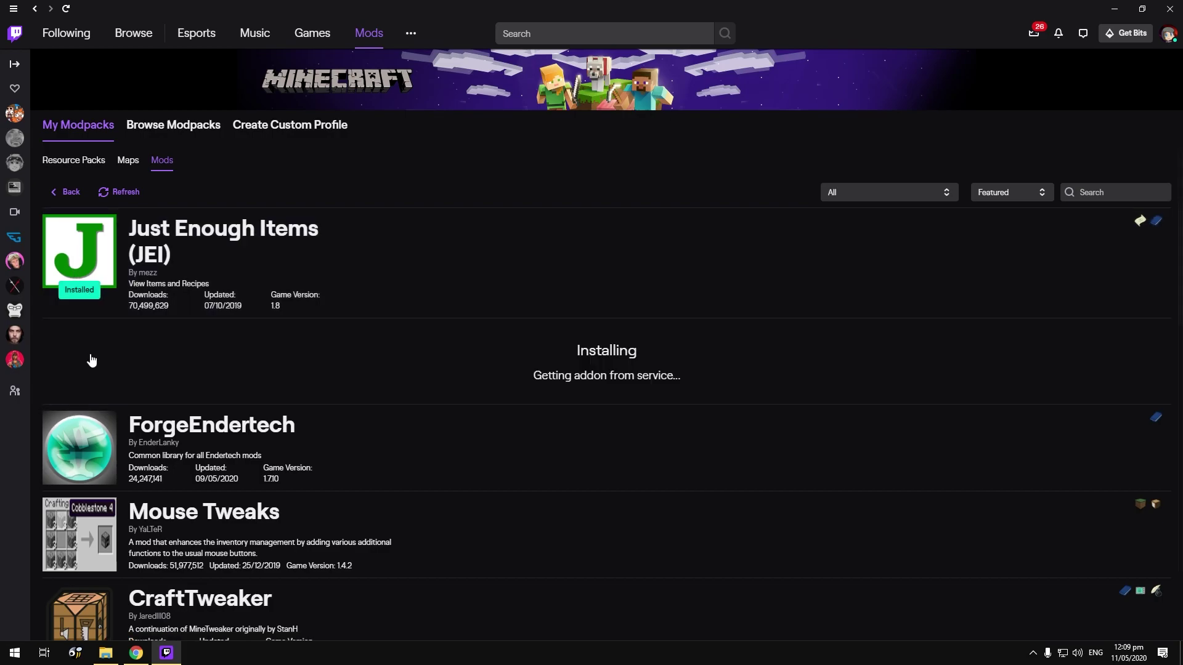
- Check AppleSkin, JourneyMap and JEI in the Tutorial profile, then close the Twitch app
click(71, 194)
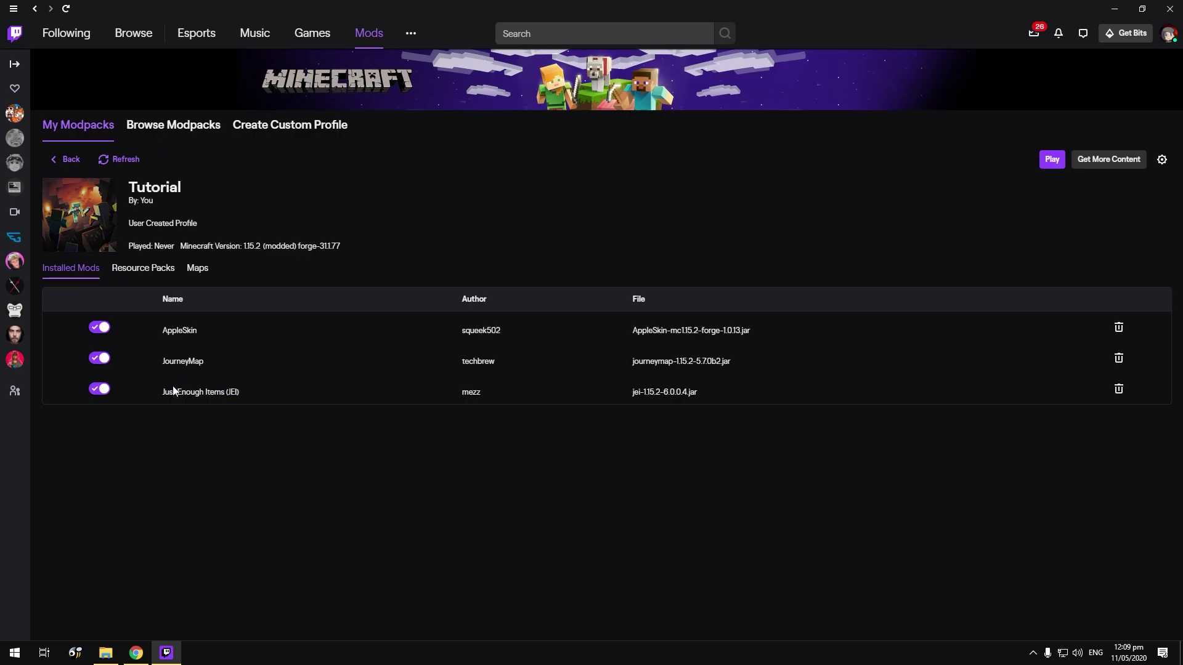
drag(258, 397, 187, 323)
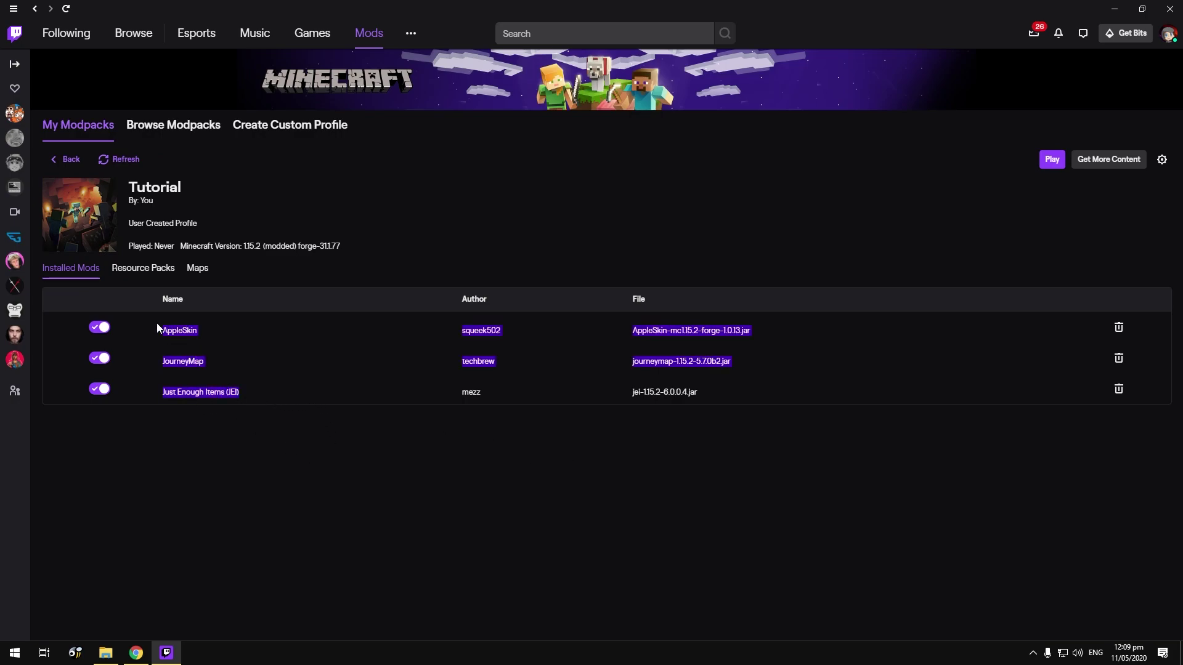
click(249, 345)
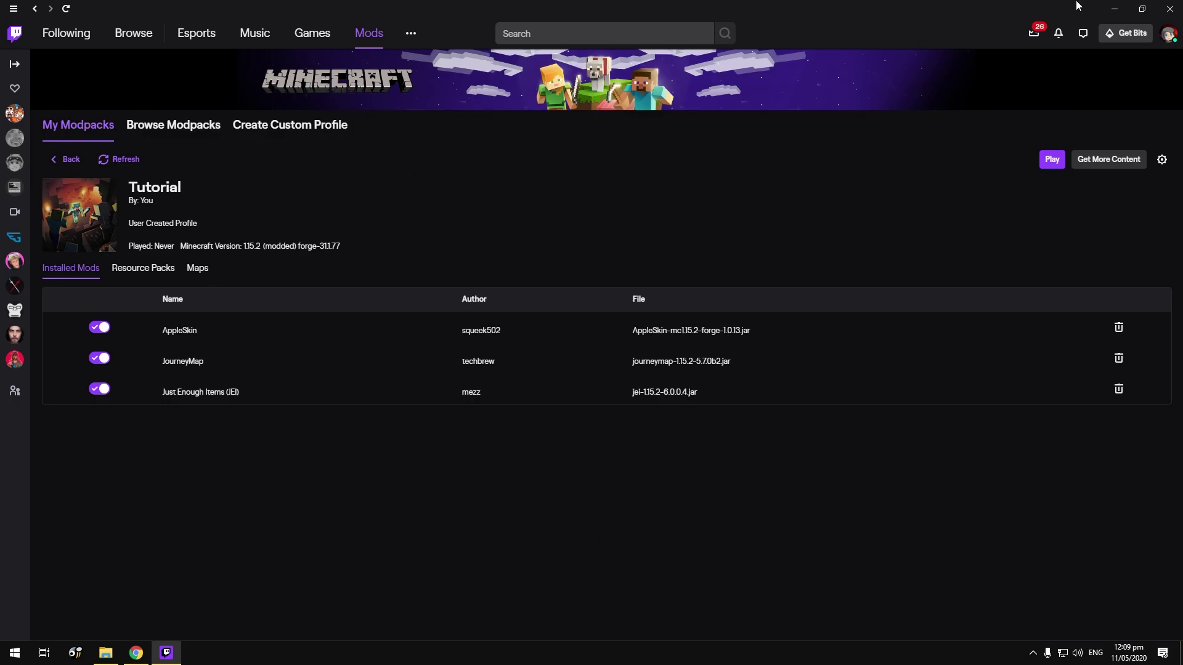
click(1169, 9)
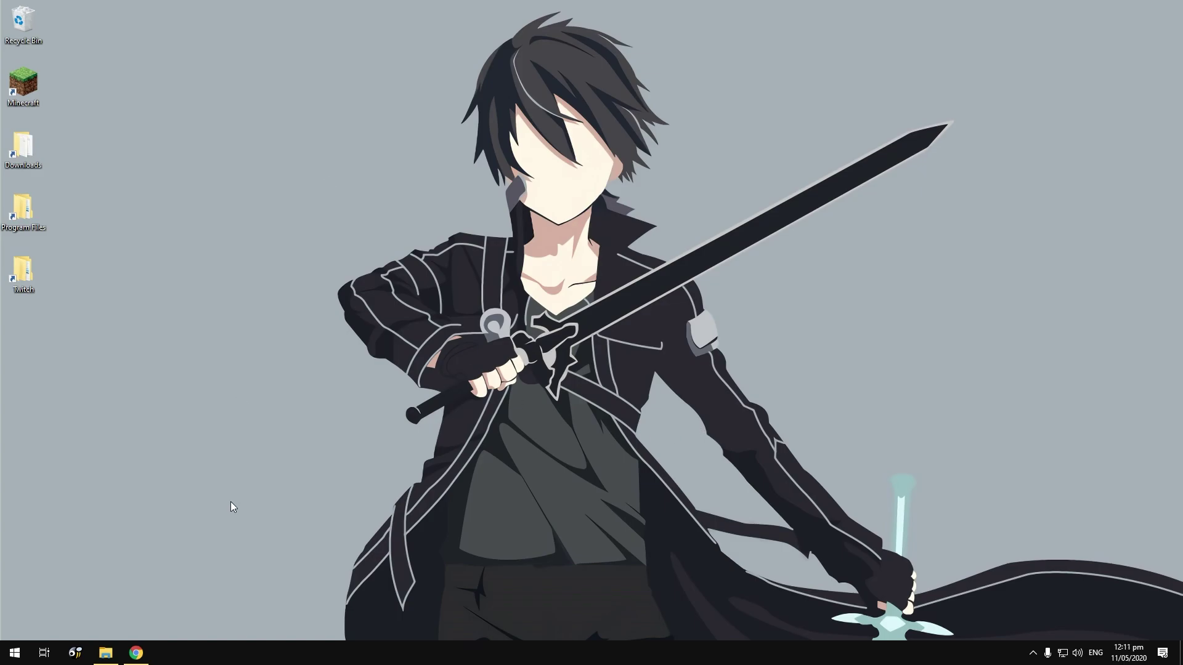
- Run the forge-1.15.2-31.1.77 installer from the D:\Downloads\Programs folder
click(105, 652)
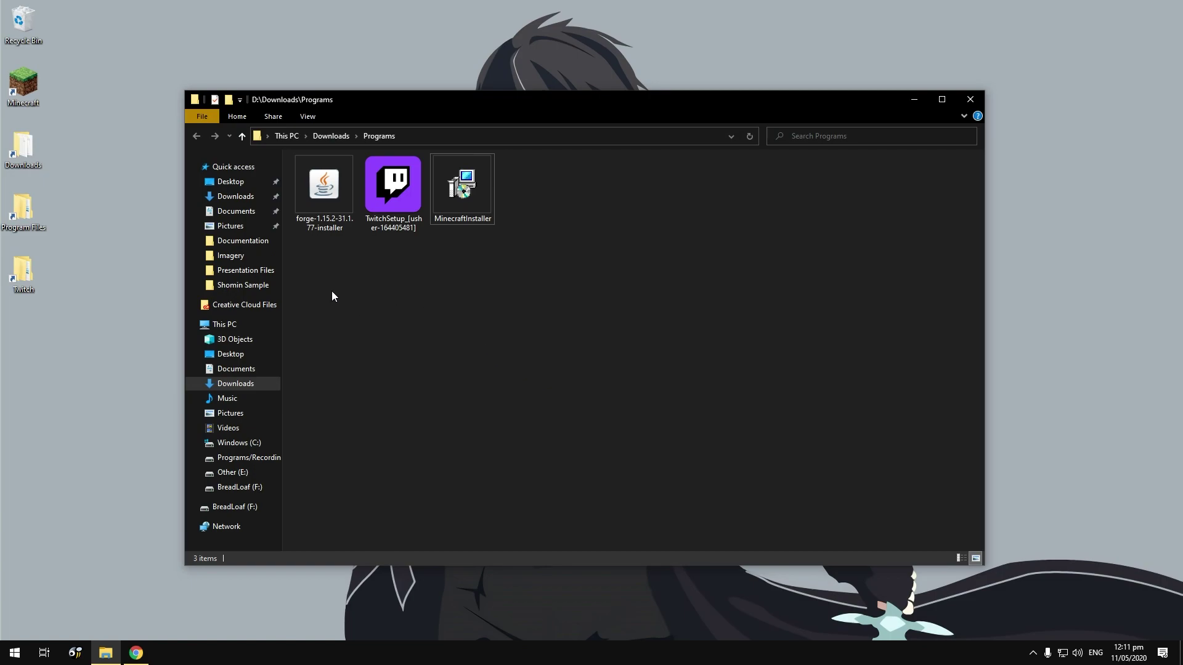
double_click(322, 204)
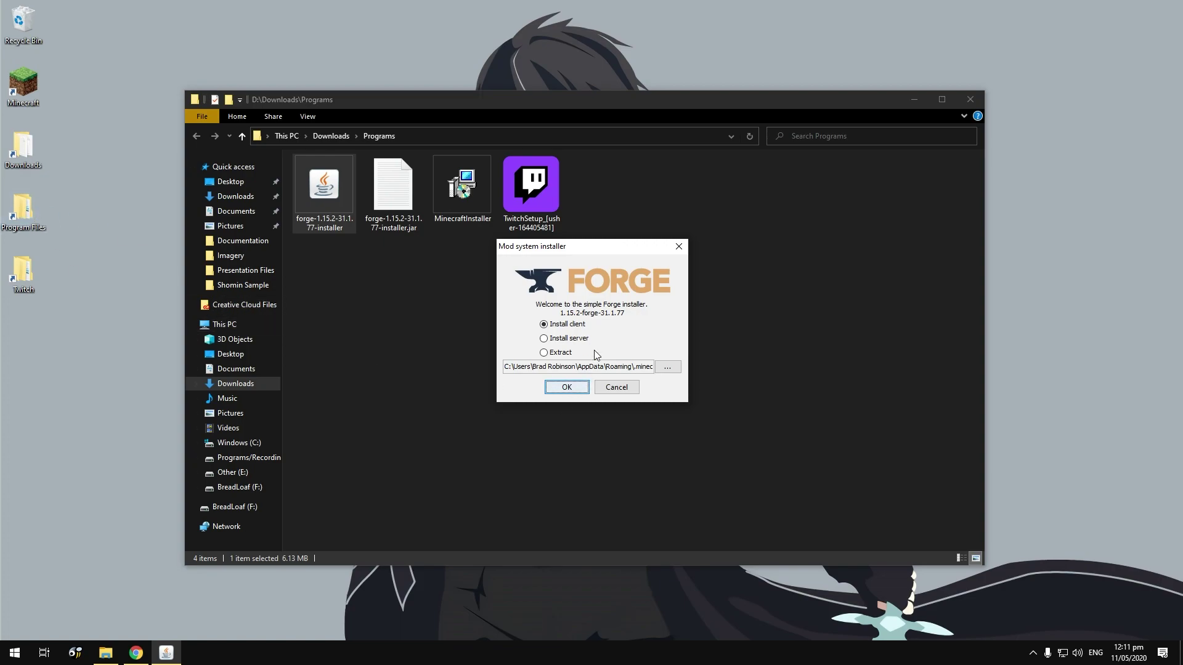
key(super+r)
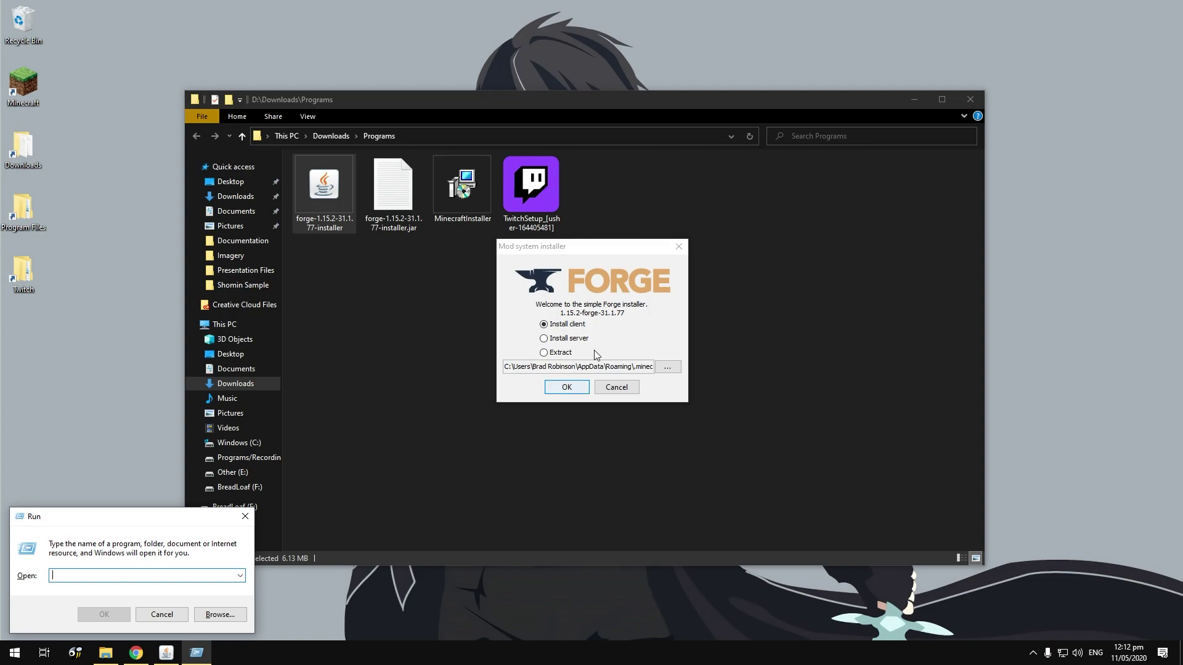
text(%app)
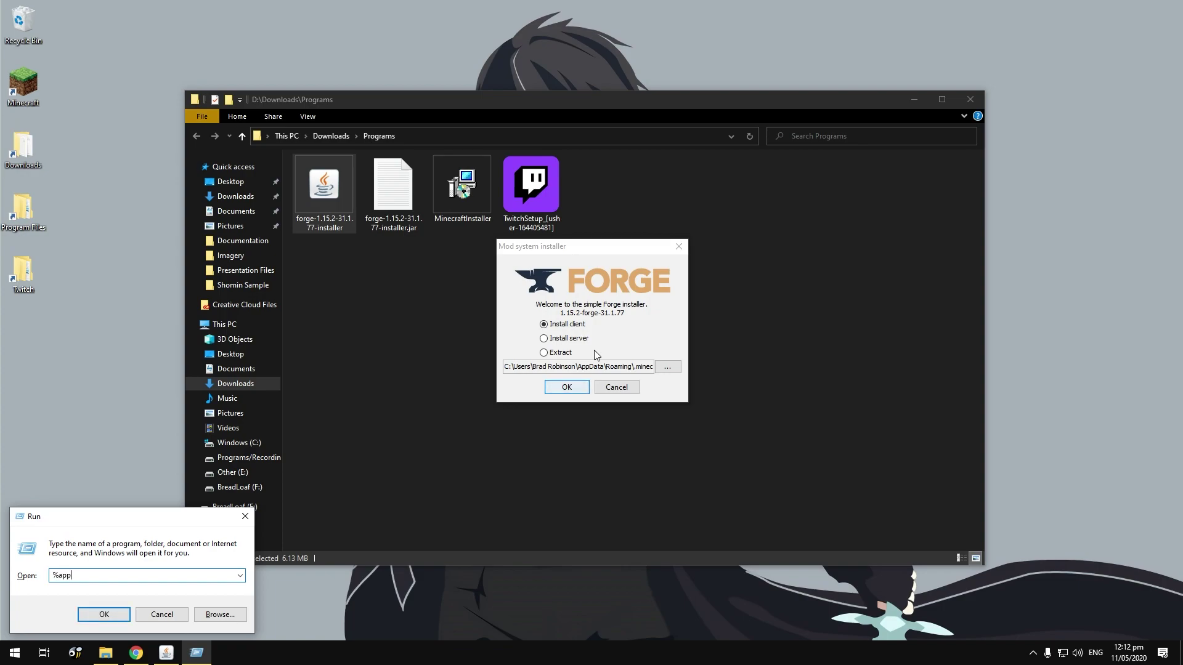
text(data%)
key(Return)
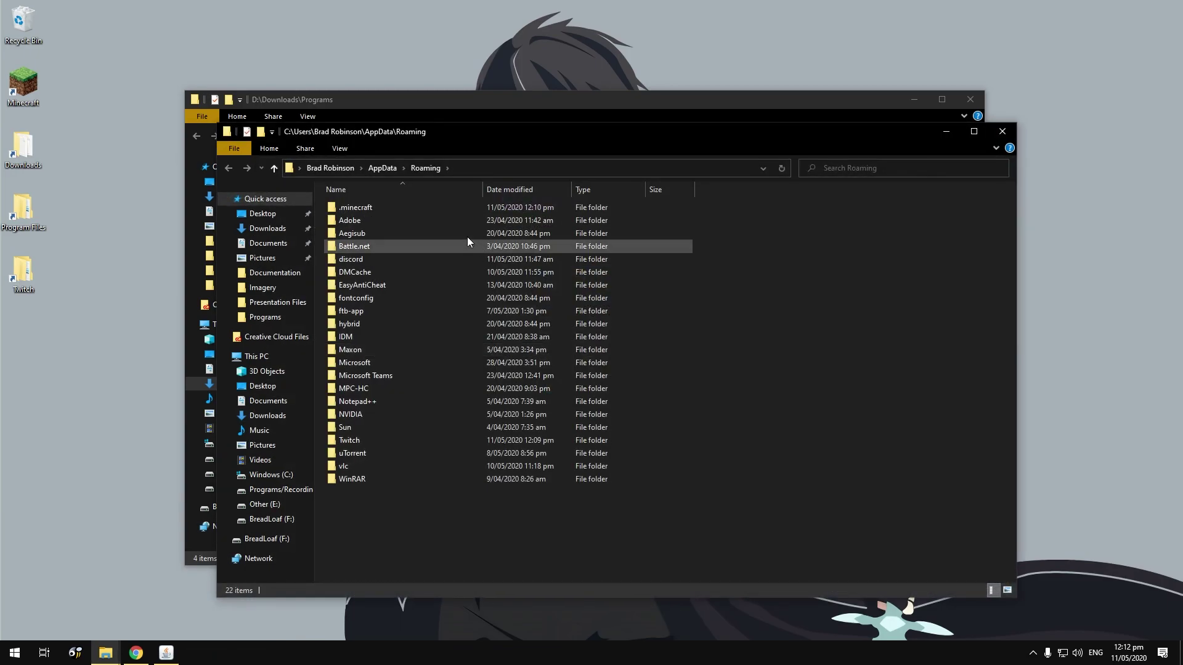
click(379, 209)
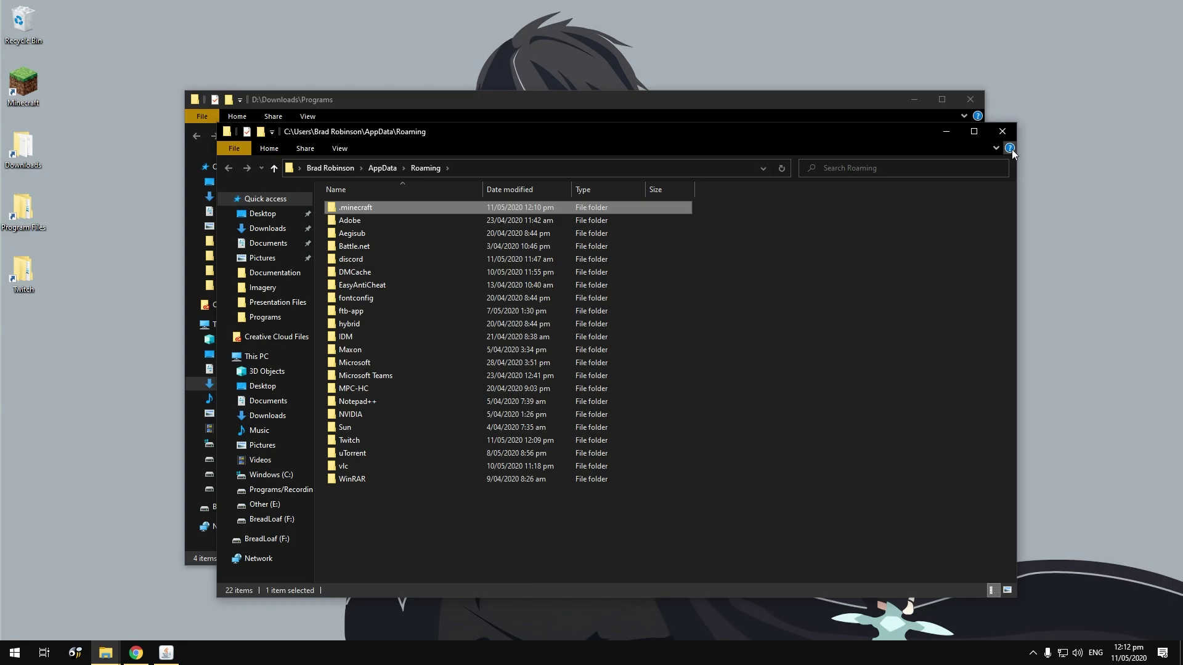
click(1011, 130)
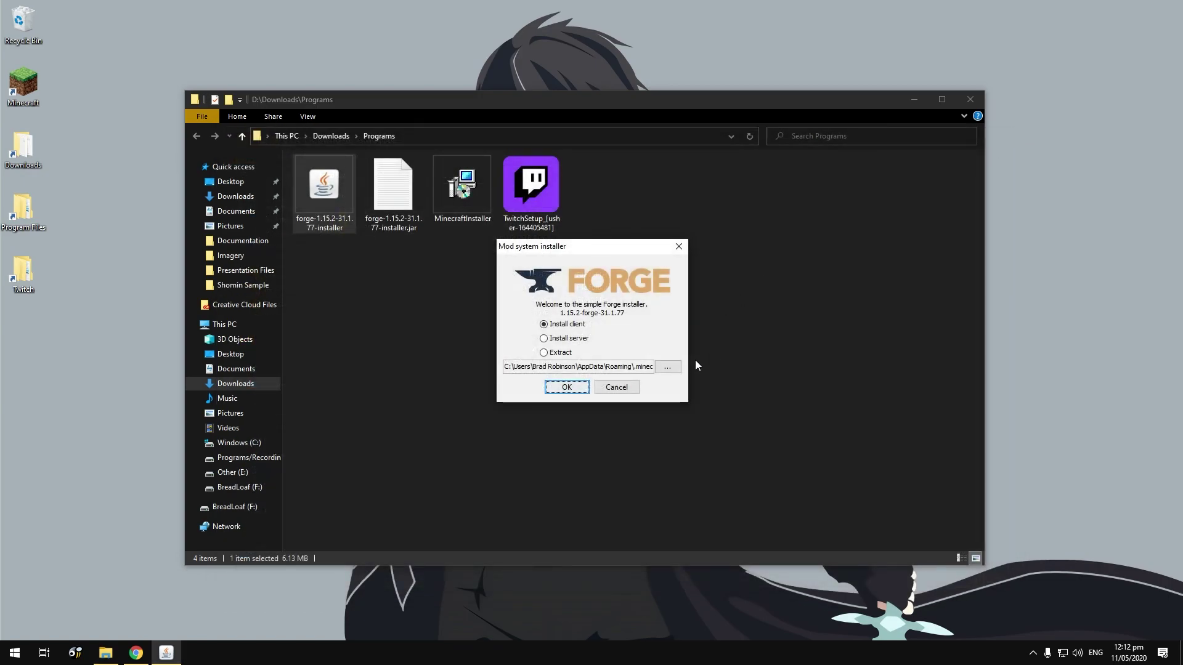
click(667, 367)
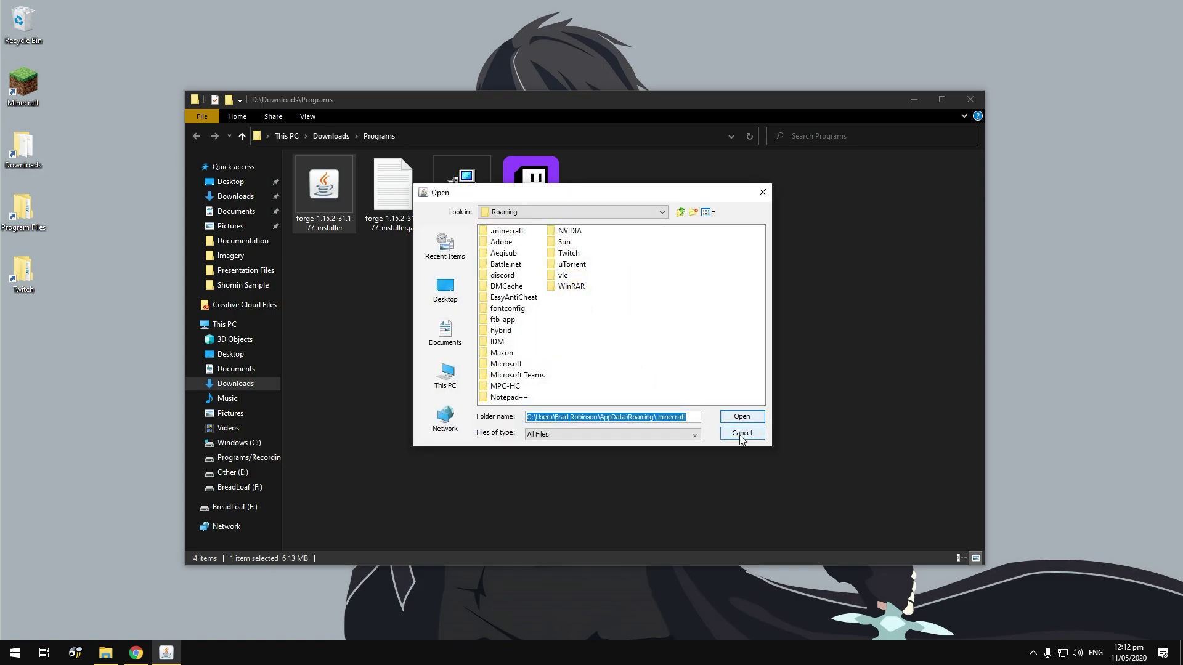
click(741, 417)
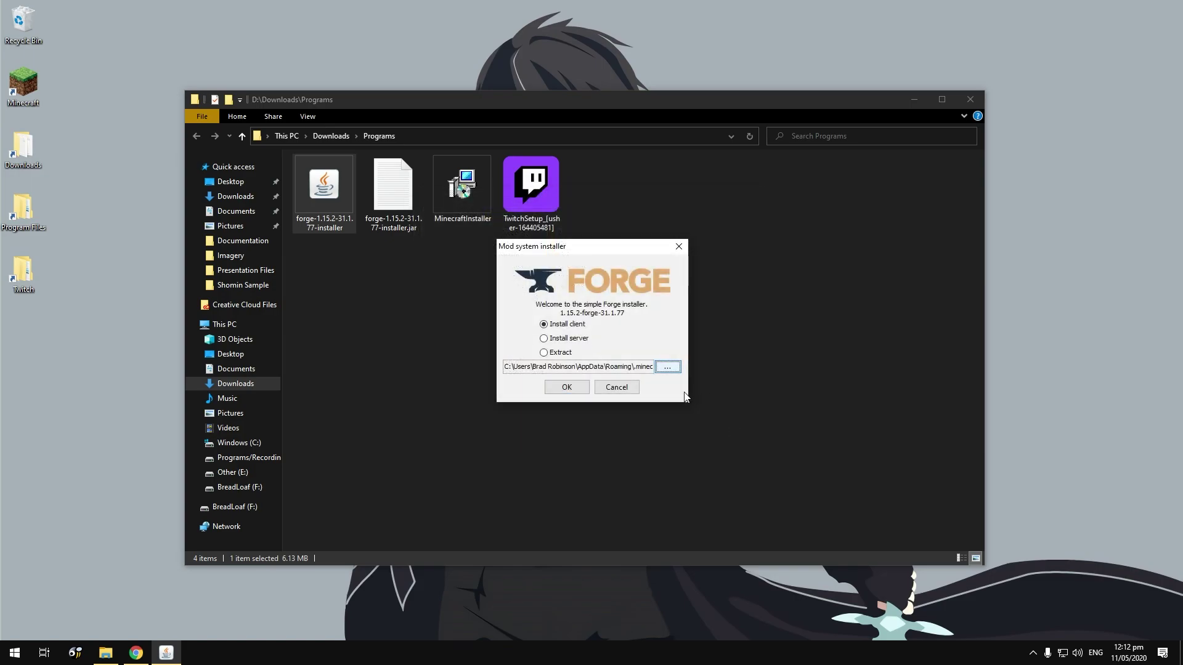
- Install the Forge client, confirm completion, and minimise File Explorer to show the desktop
click(578, 389)
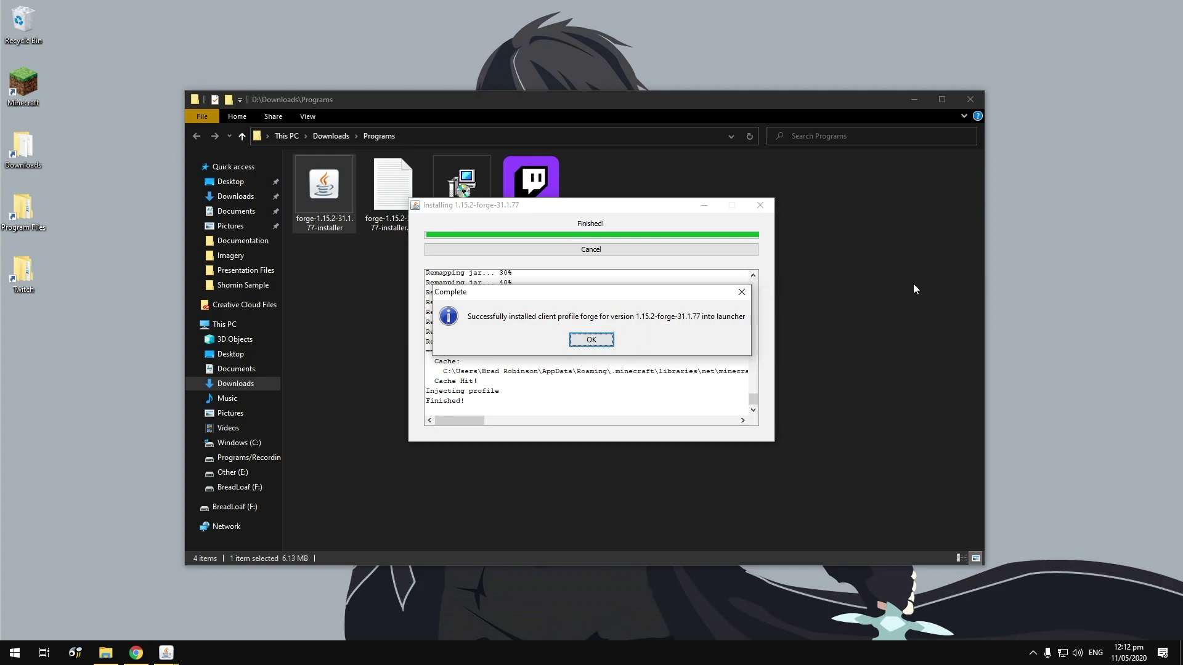
click(591, 340)
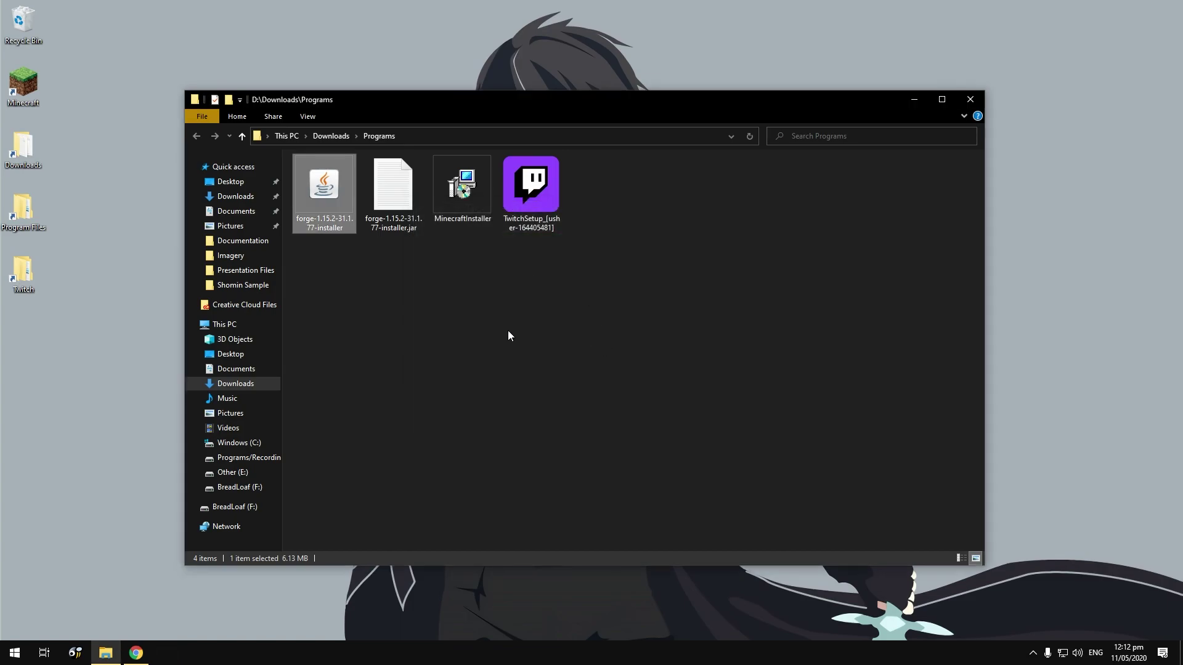
click(638, 410)
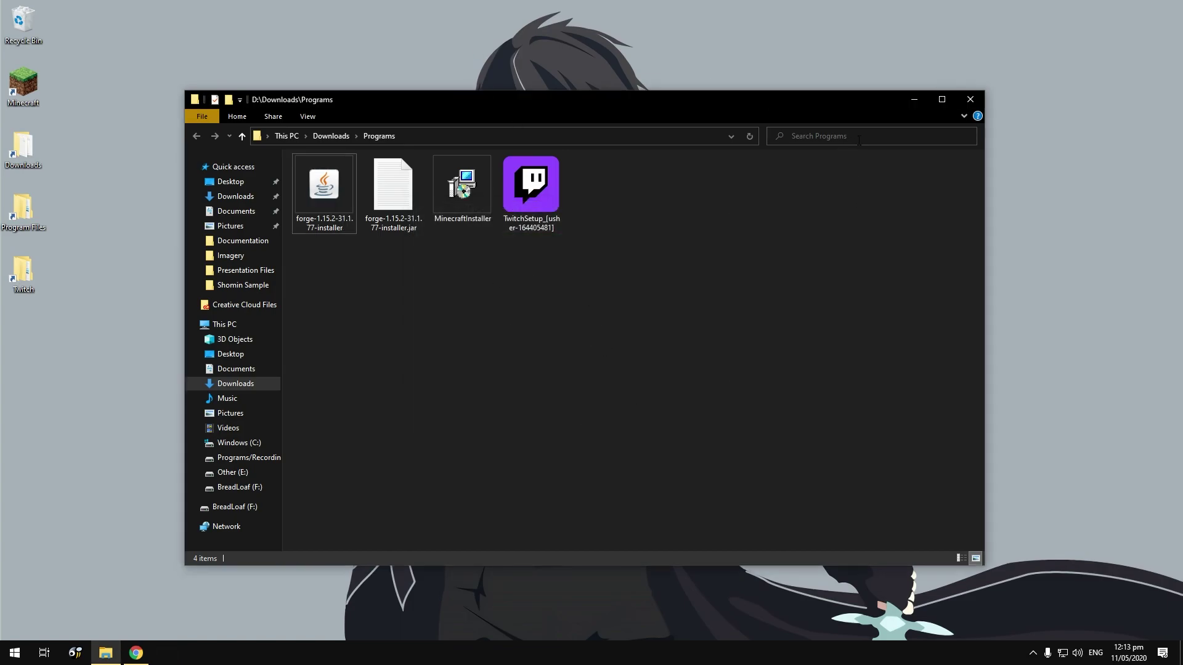
click(912, 102)
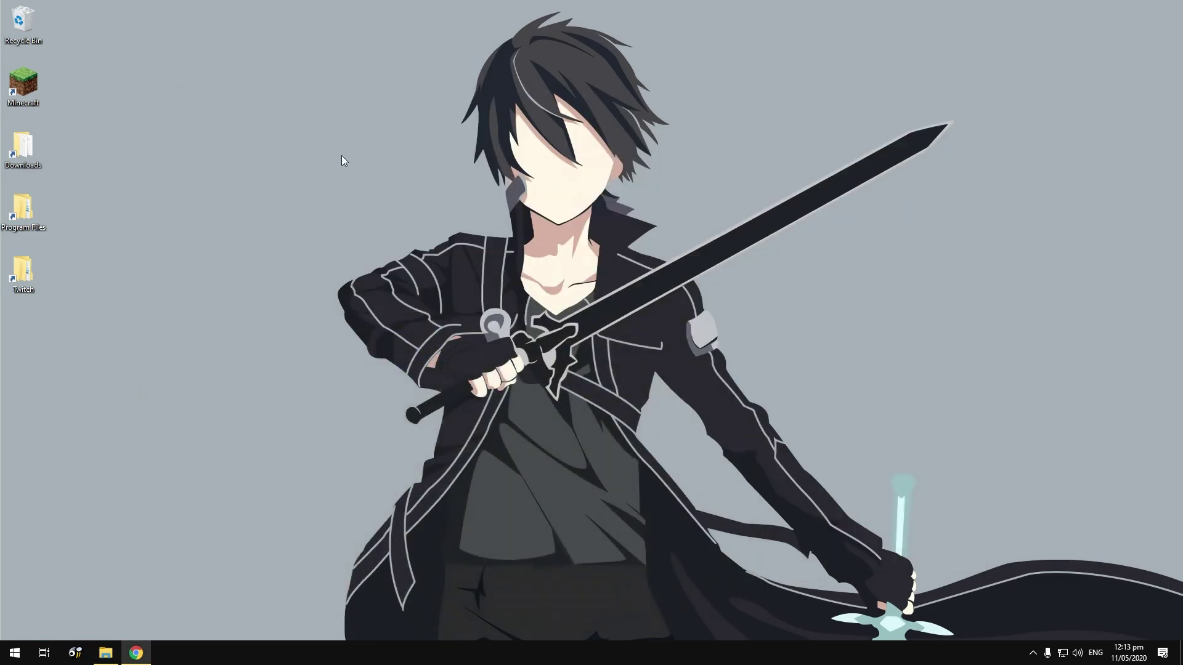
- Start the Minecraft Launcher and begin a new installation from the Installations list
double_click(32, 87)
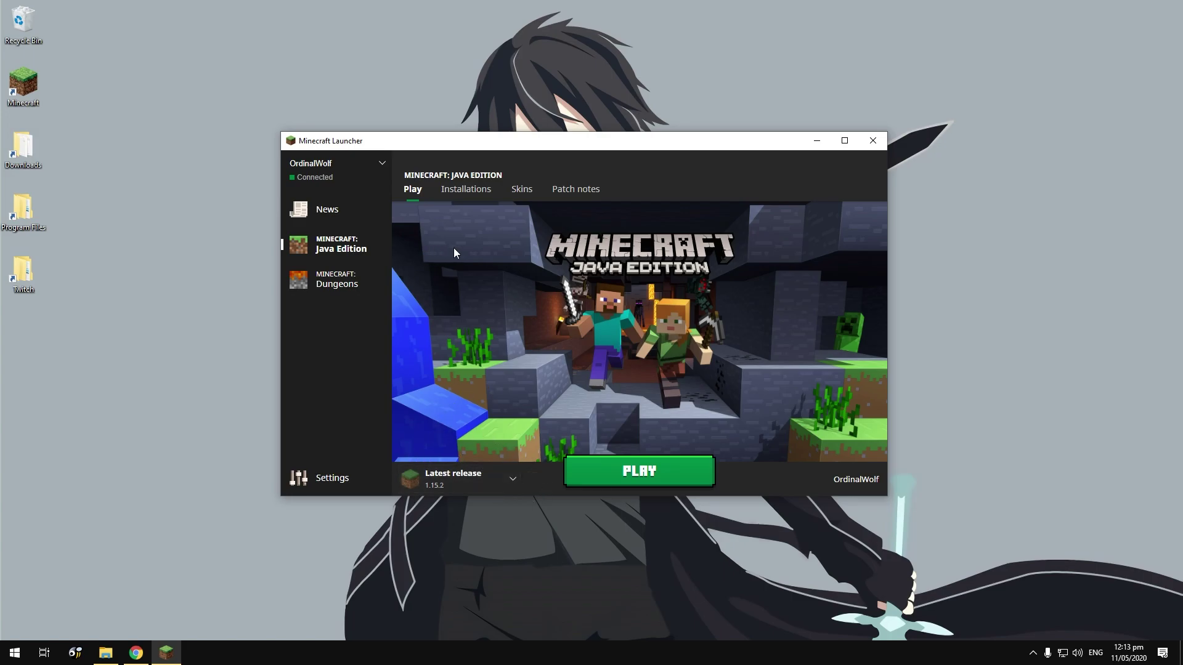
click(459, 191)
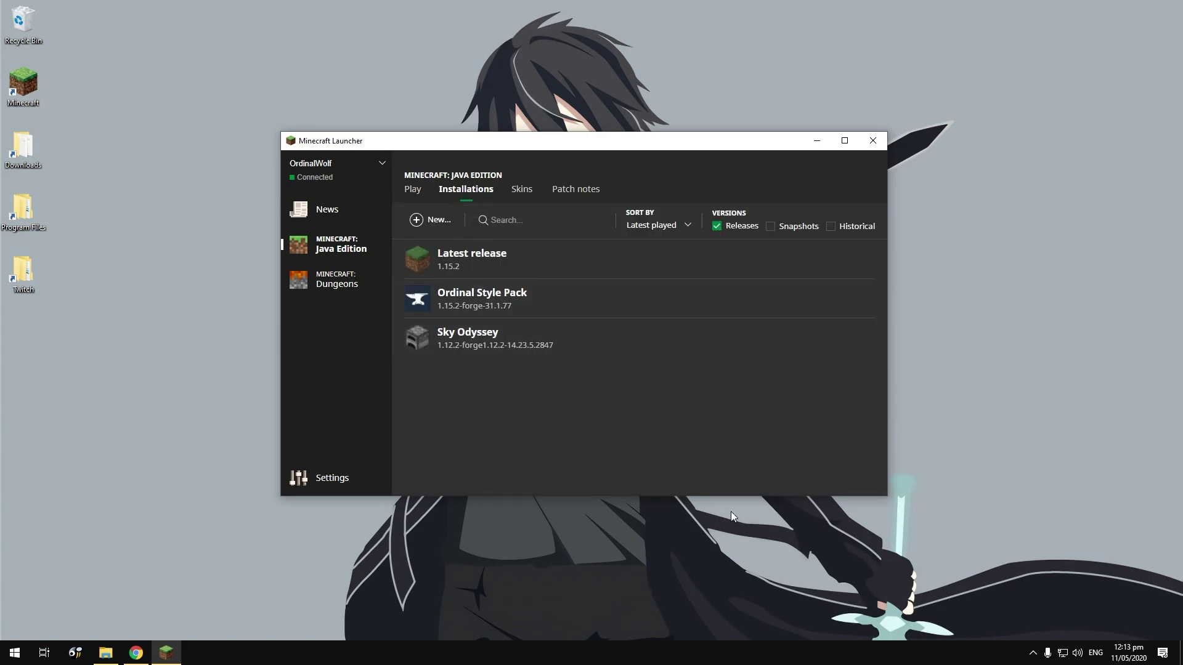
click(434, 227)
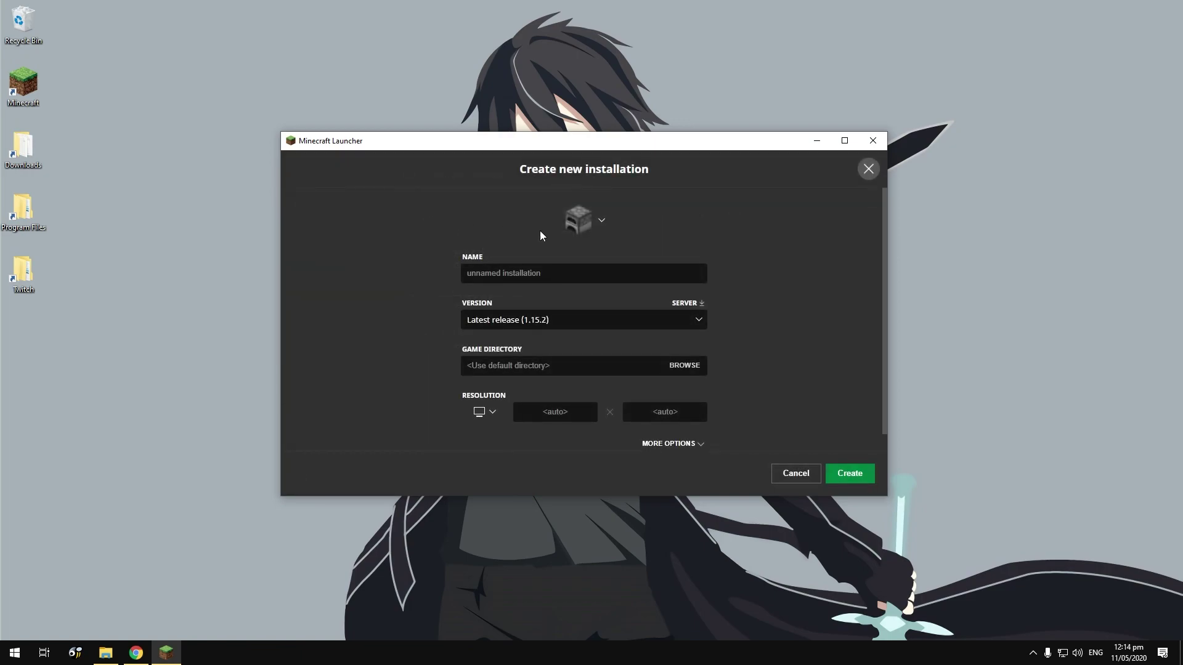
- Give the new installation the armor stand icon
click(591, 219)
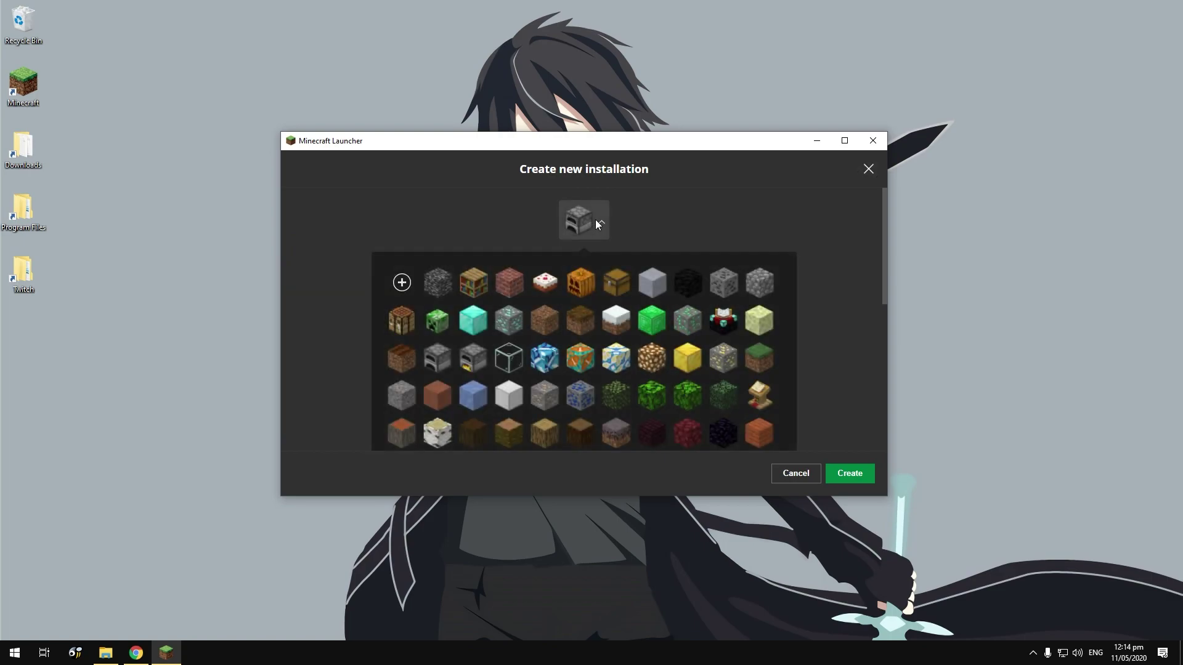
scroll(559, 331, down, 3)
scroll(558, 331, up, 1)
scroll(561, 324, down, 3)
scroll(563, 317, up, 3)
scroll(576, 309, up, 1)
scroll(616, 317, down, 1)
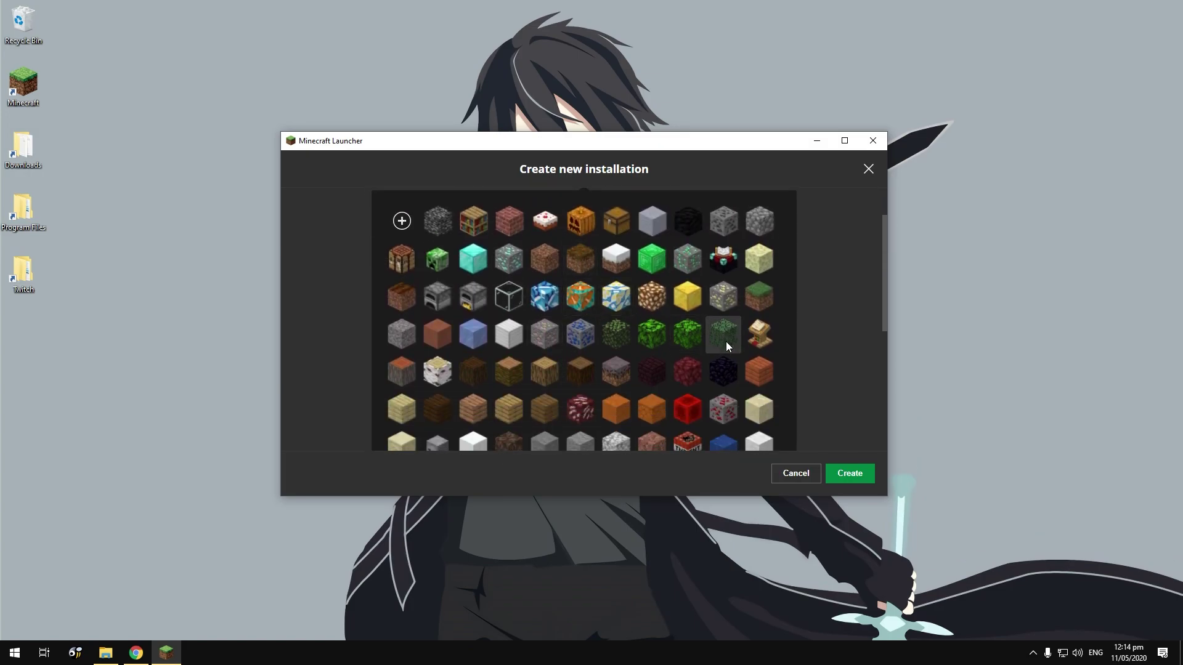
click(755, 336)
- Name the installation 'Tutorial'
click(582, 274)
text(Tutorial)
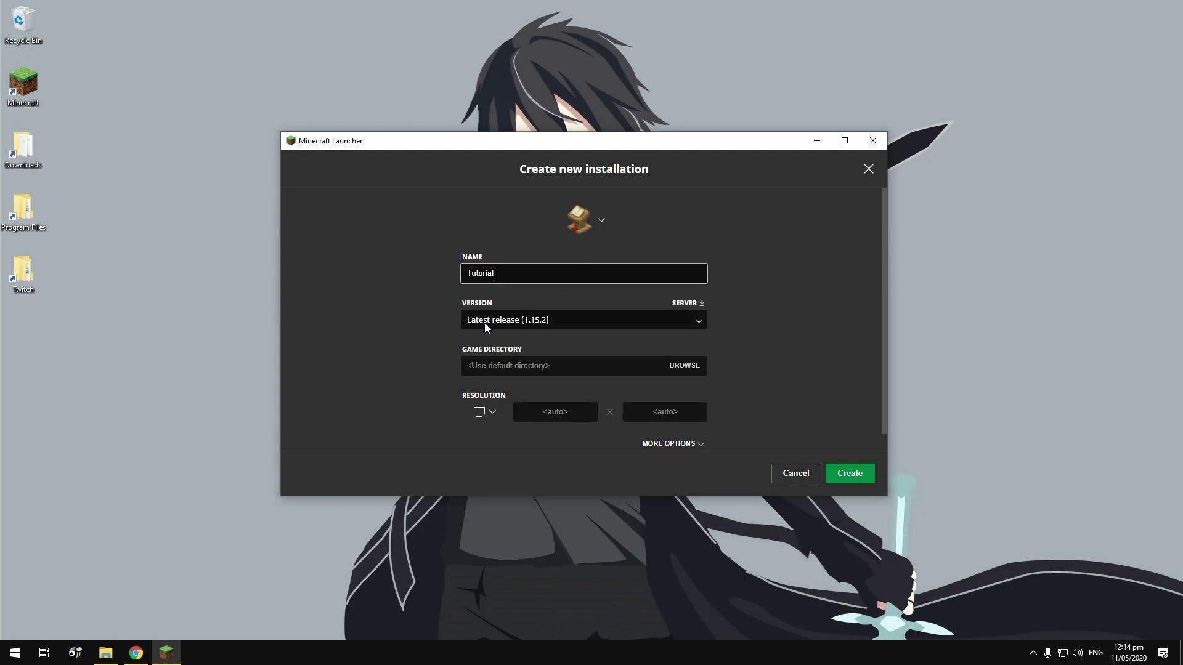
click(441, 310)
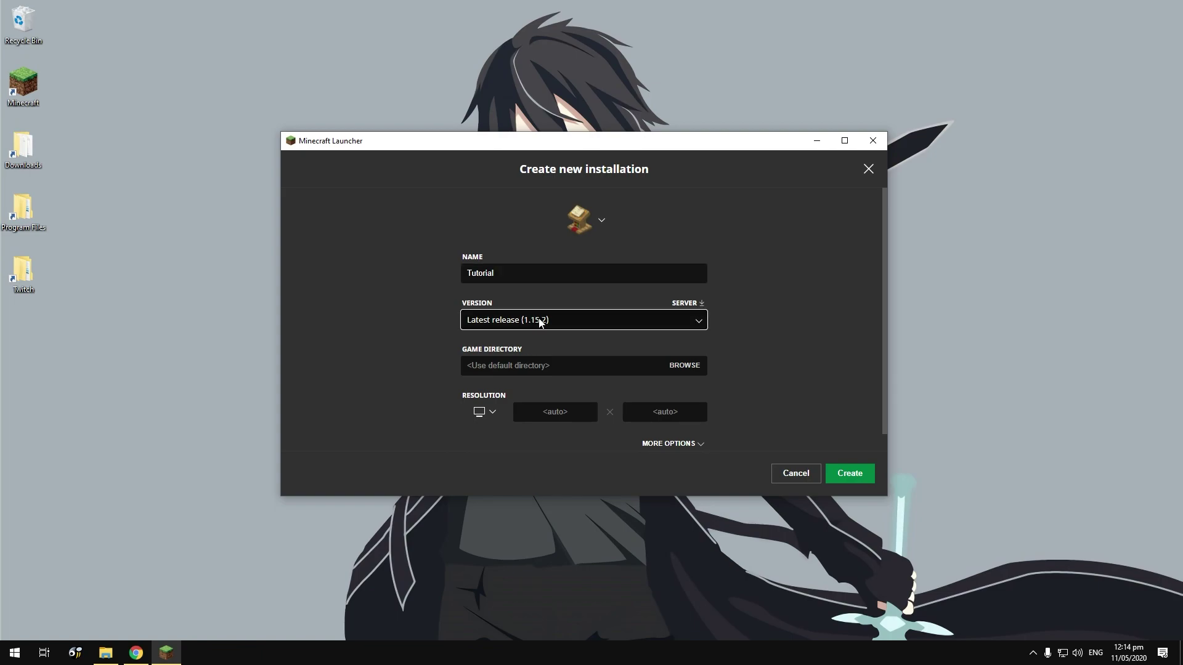
- Set the installation version to release 1.15.2-forge-31.1.77
click(540, 320)
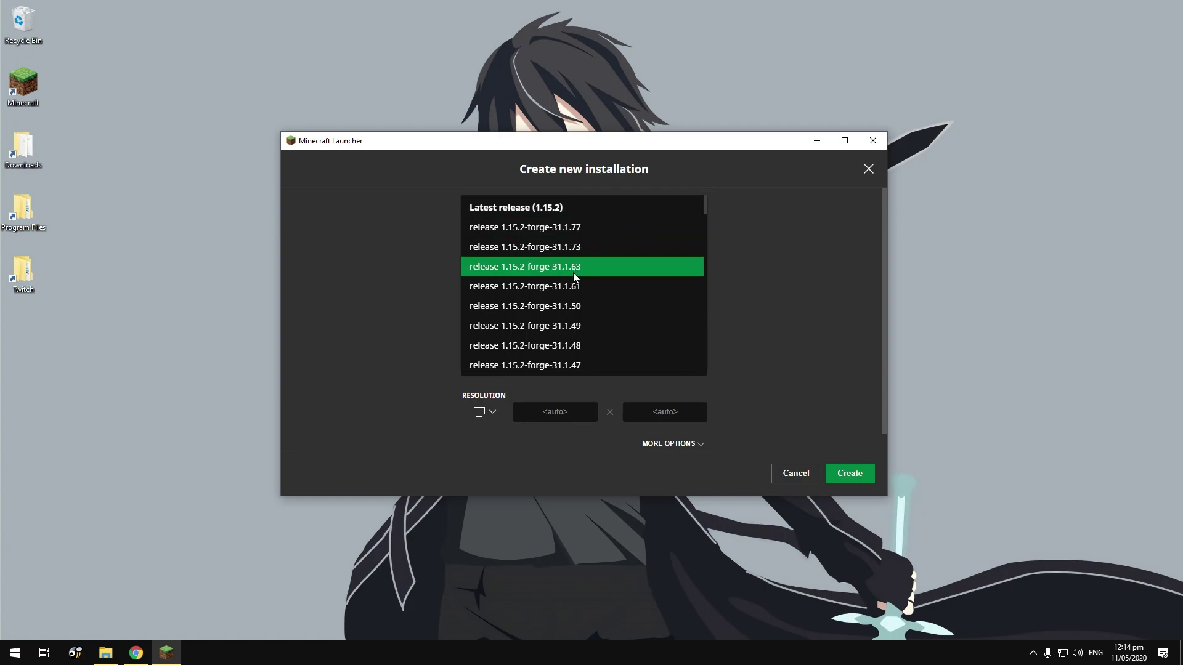
scroll(573, 333, down, 5)
scroll(572, 329, down, 3)
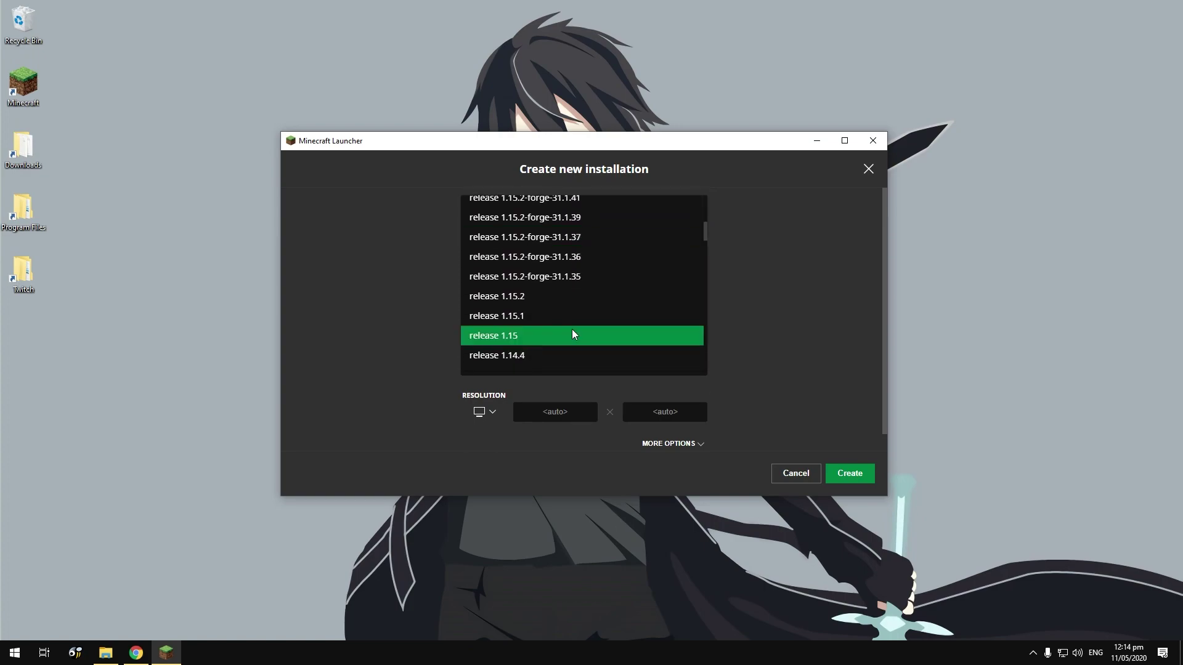
scroll(573, 327, up, 10)
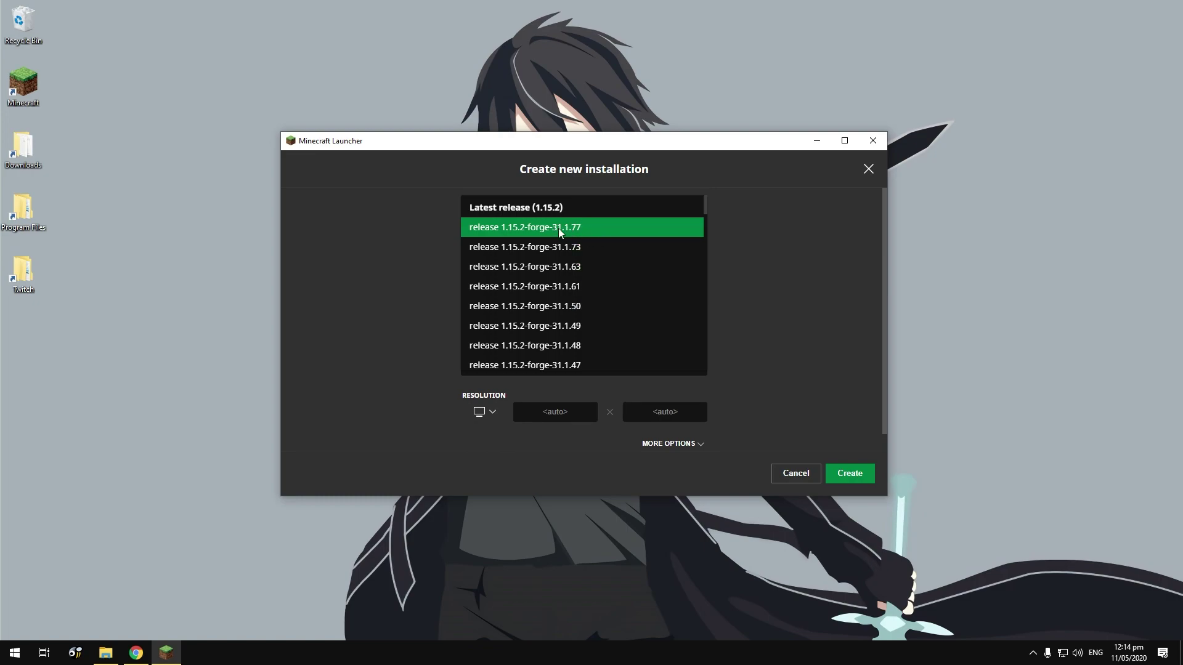
scroll(559, 229, down, 6)
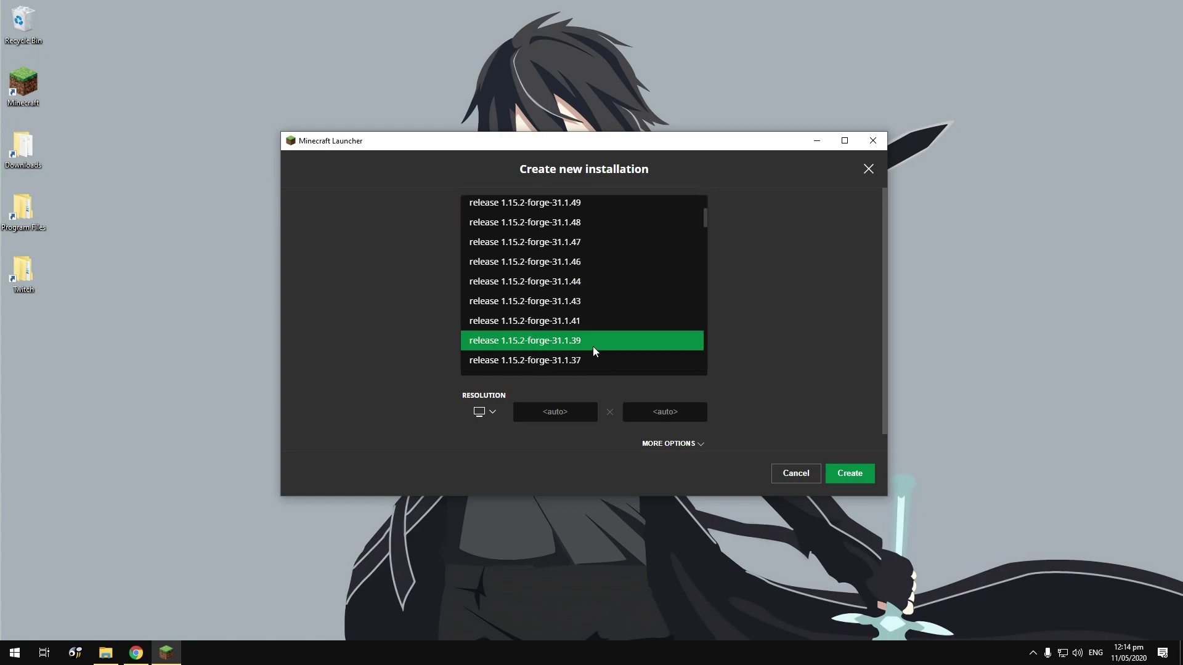
scroll(614, 276, up, 6)
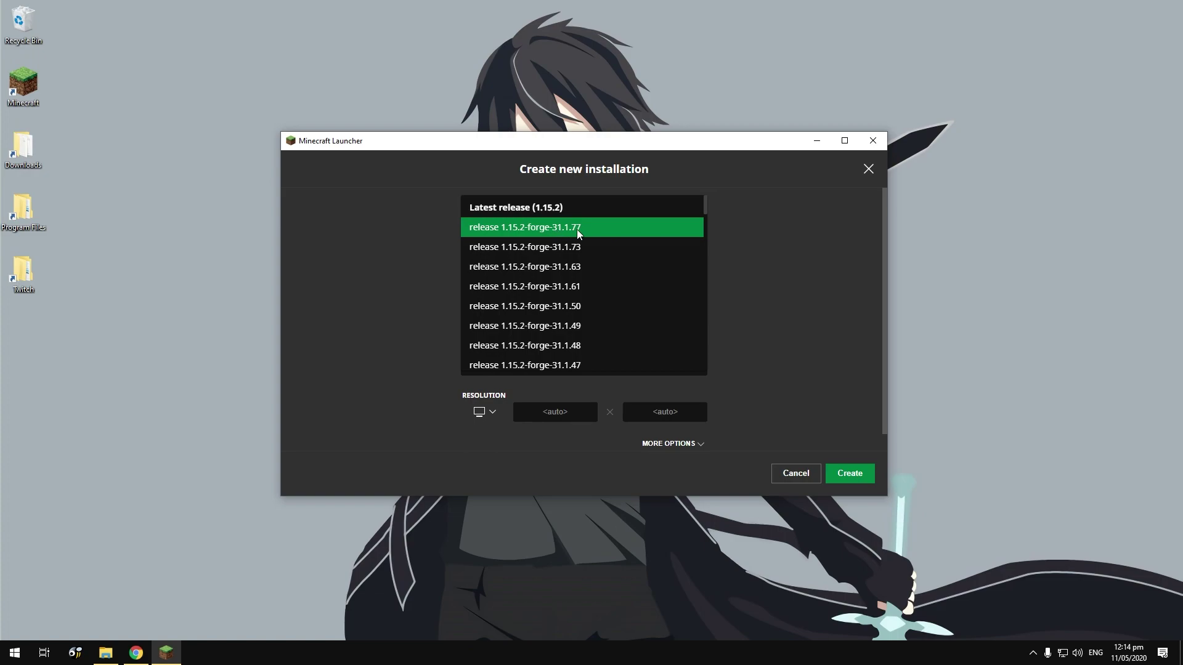
click(577, 228)
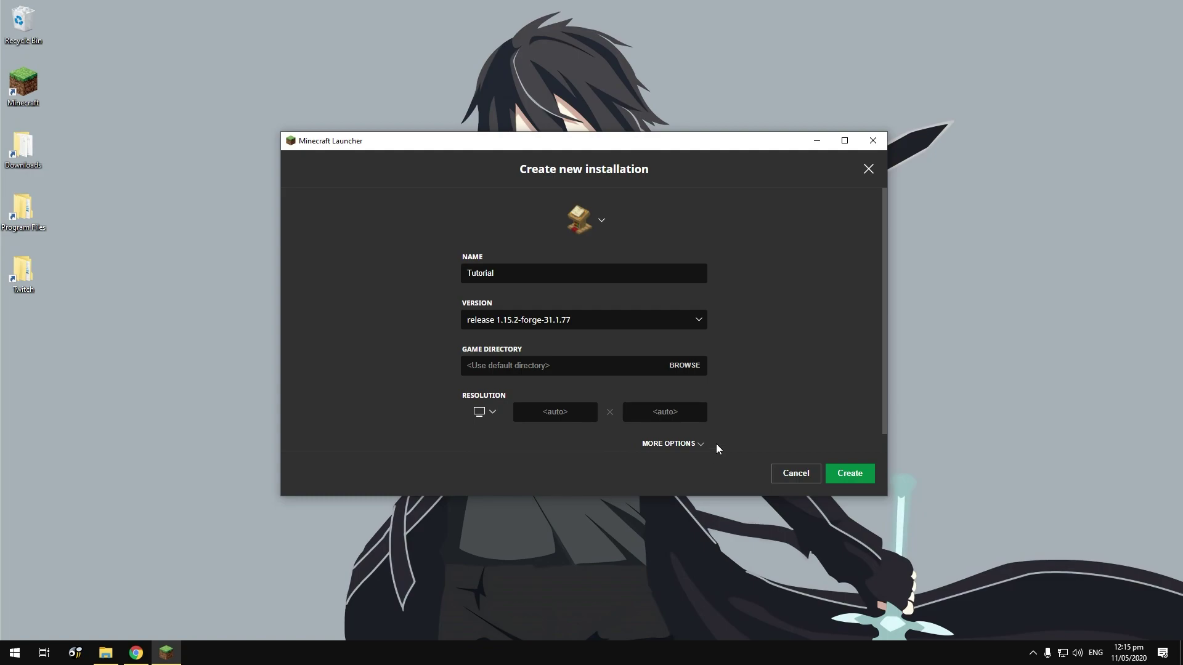
- Browse the game-directory folder tree through This PC to the Programs/Recordings (D:) drive
click(683, 370)
scroll(622, 336, down, 3)
scroll(622, 336, down, 3)
scroll(622, 336, up, 7)
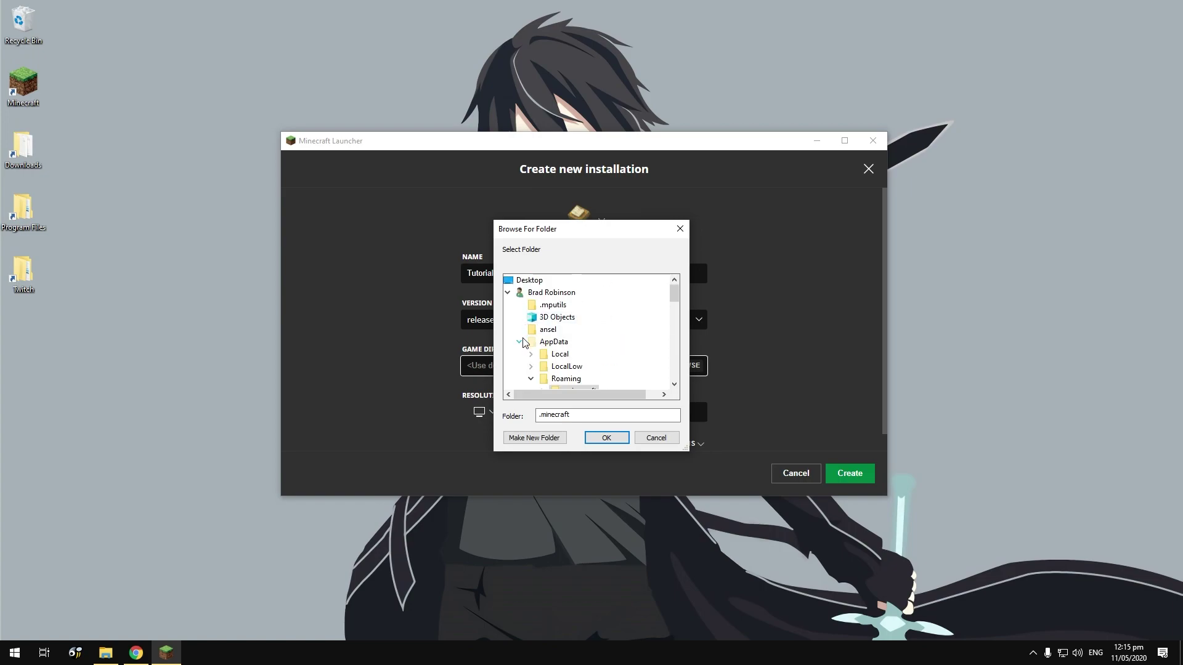
click(520, 342)
click(507, 294)
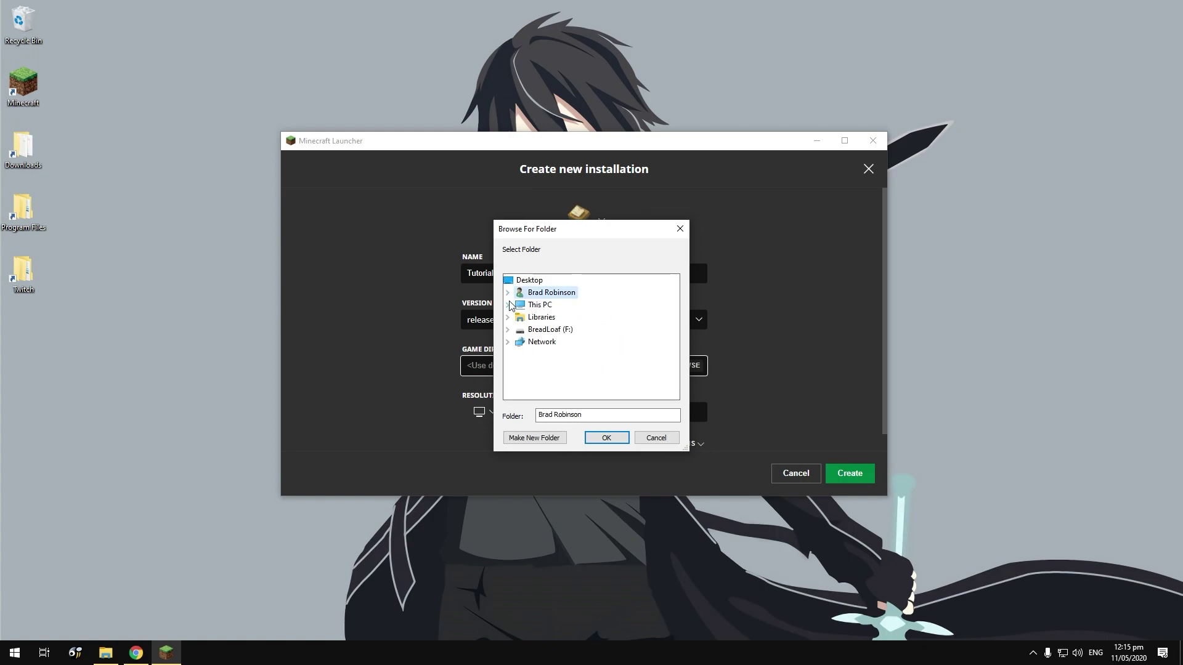
click(541, 305)
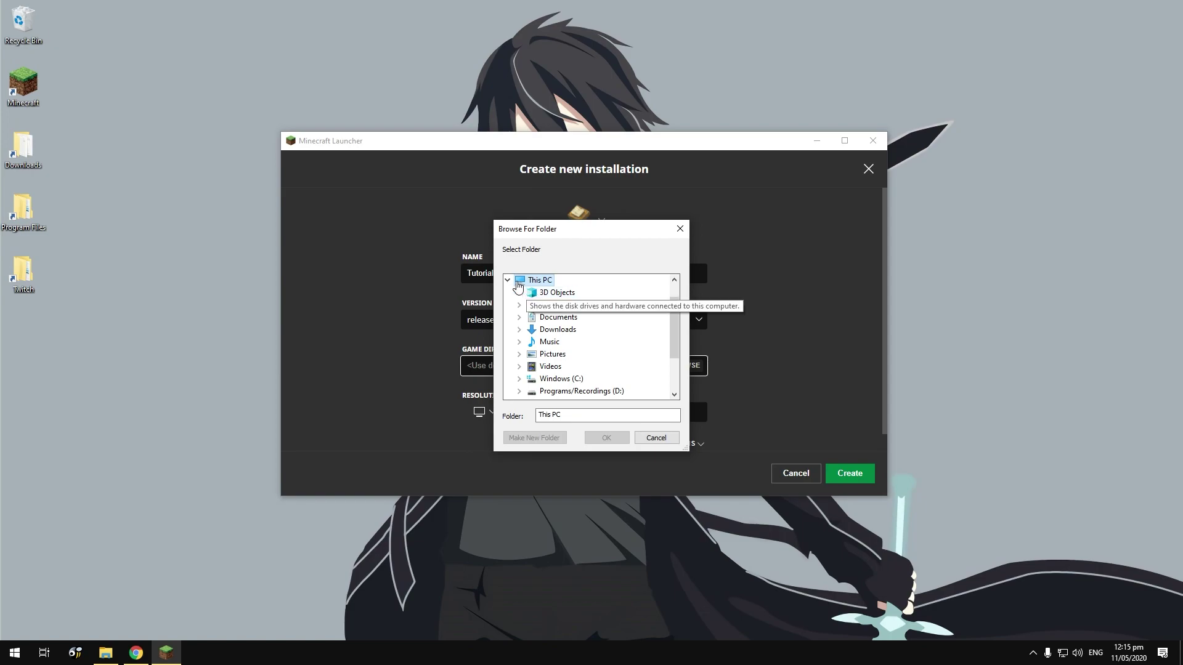
click(508, 280)
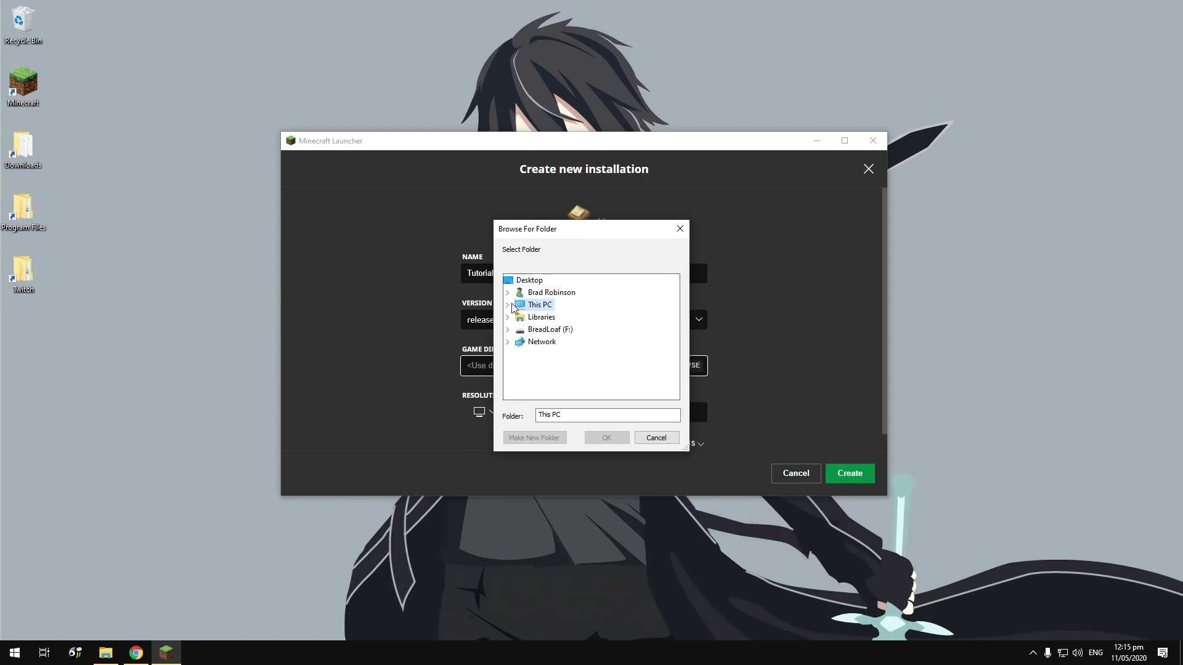
click(507, 305)
scroll(616, 323, down, 1)
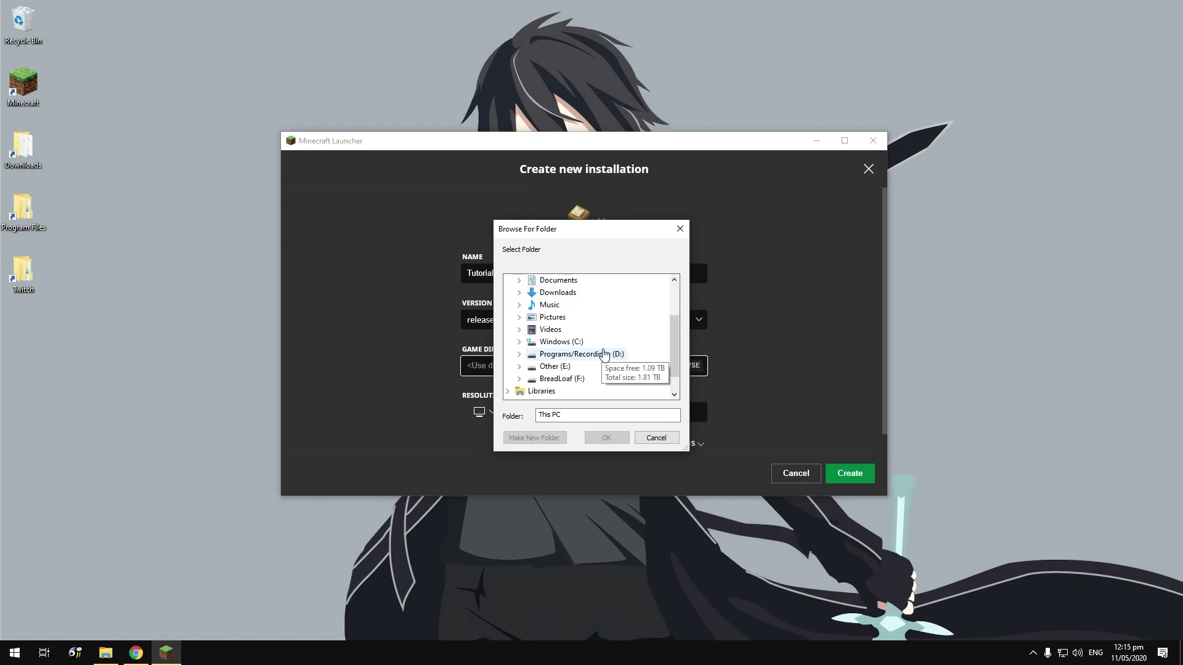
click(518, 343)
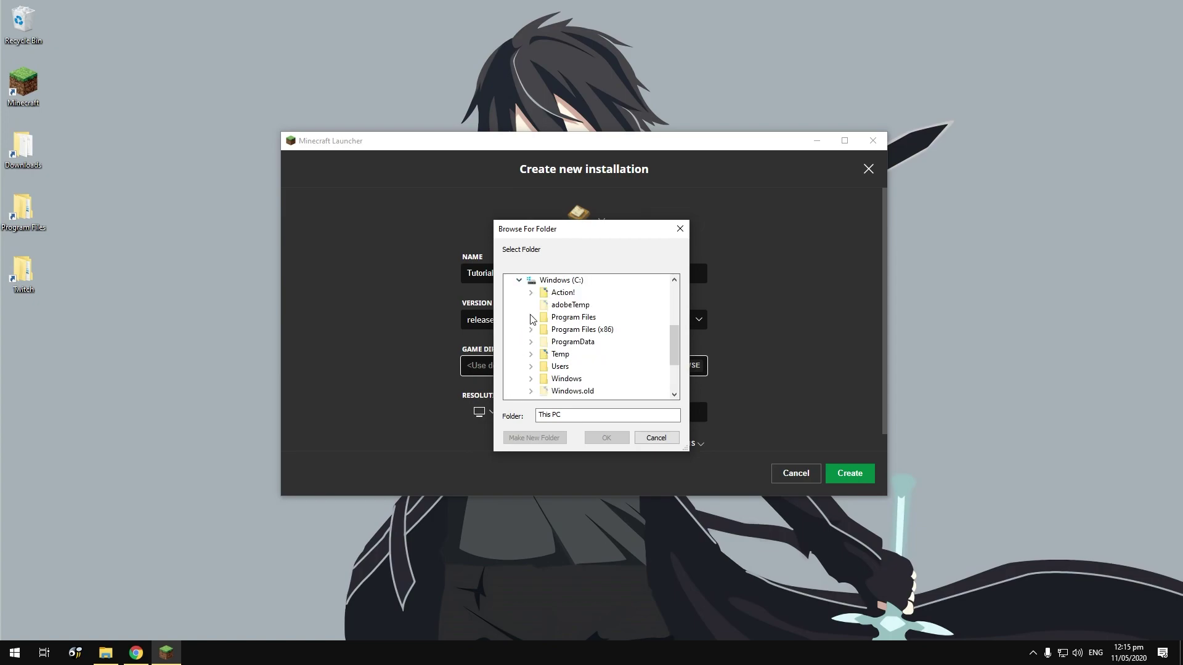
click(531, 317)
scroll(542, 339, down, 10)
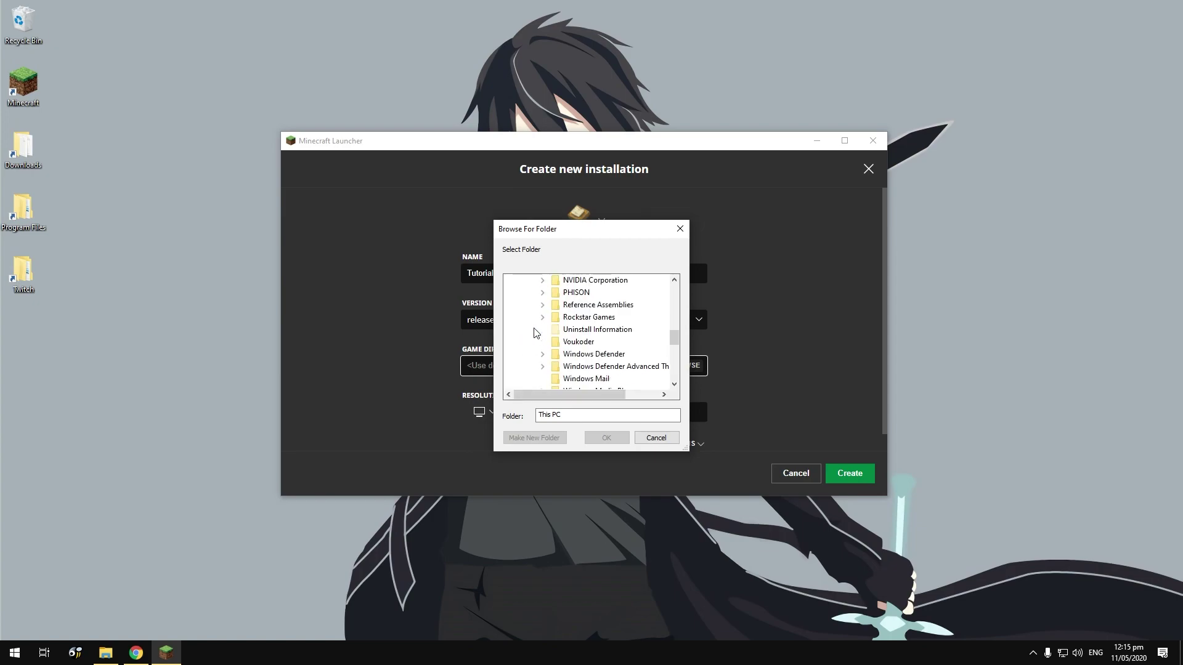
scroll(563, 360, down, 3)
scroll(562, 362, up, 3)
scroll(562, 362, up, 12)
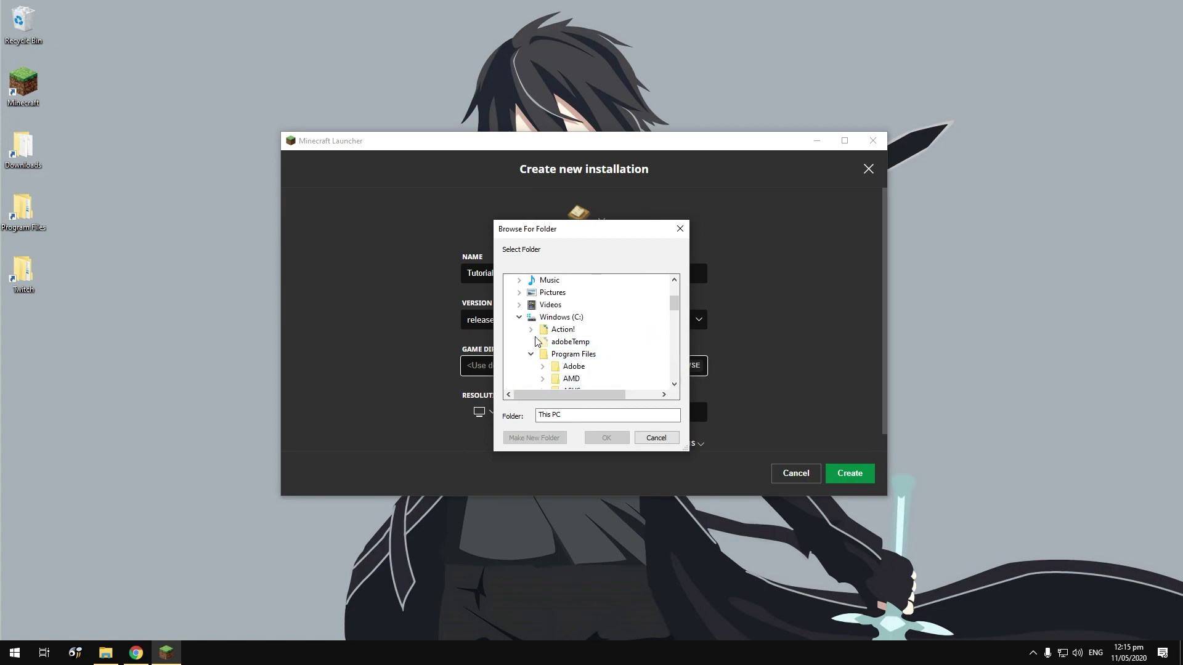
click(519, 317)
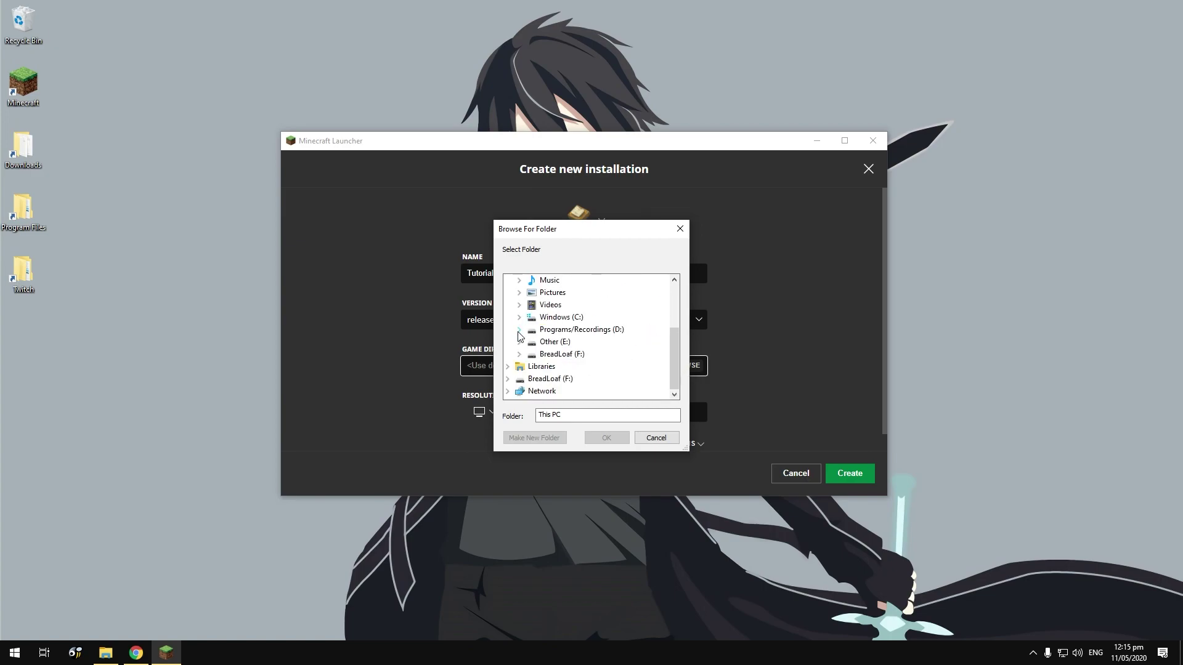
click(520, 330)
- Choose D:\Program Files\Twitch\Instances\Tutorial as the game directory
scroll(527, 337, down, 1)
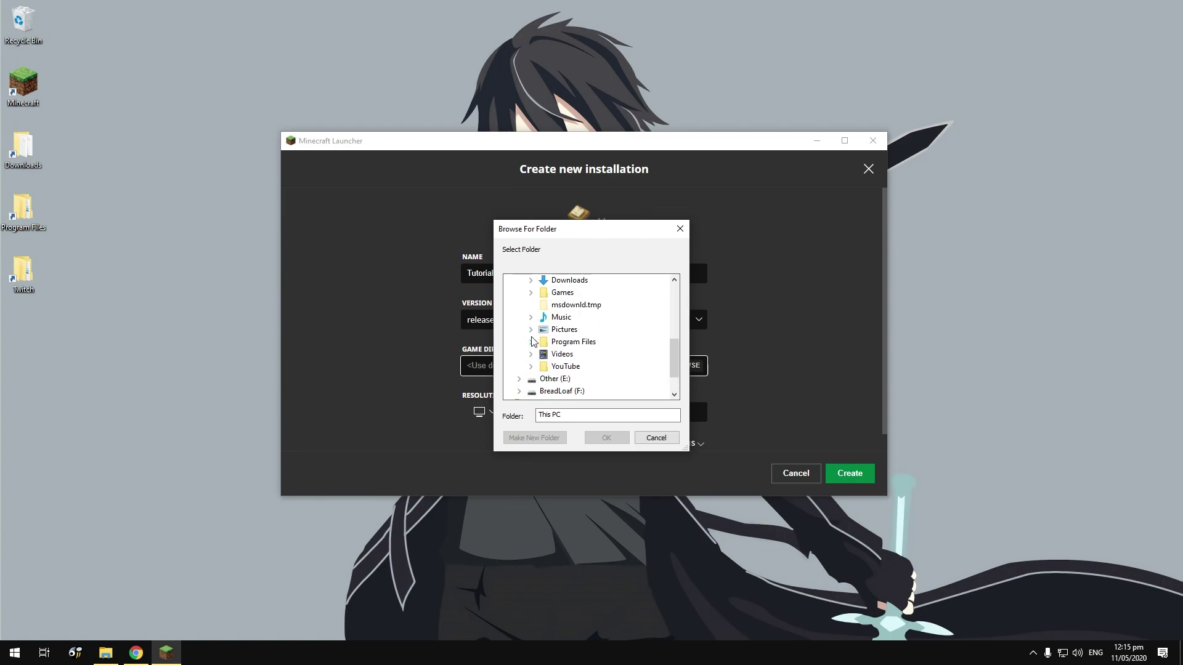
scroll(533, 345, up, 4)
scroll(554, 358, down, 1)
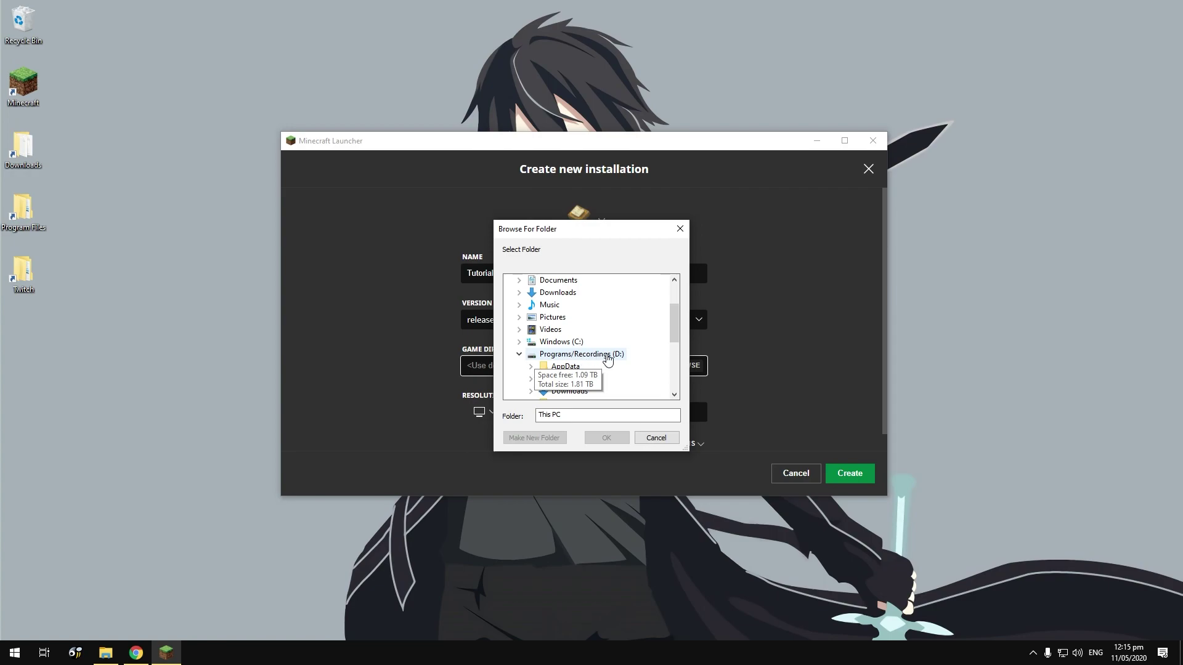
scroll(603, 360, down, 2)
scroll(603, 361, down, 1)
double_click(555, 343)
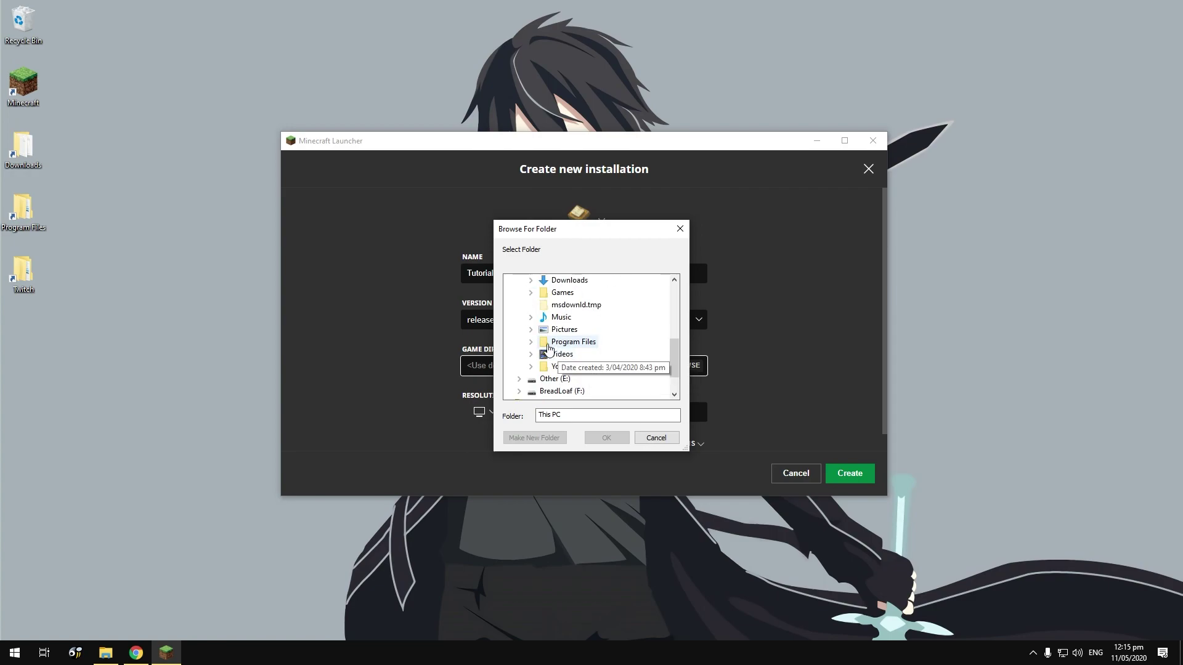
scroll(558, 346, down, 2)
scroll(566, 348, up, 1)
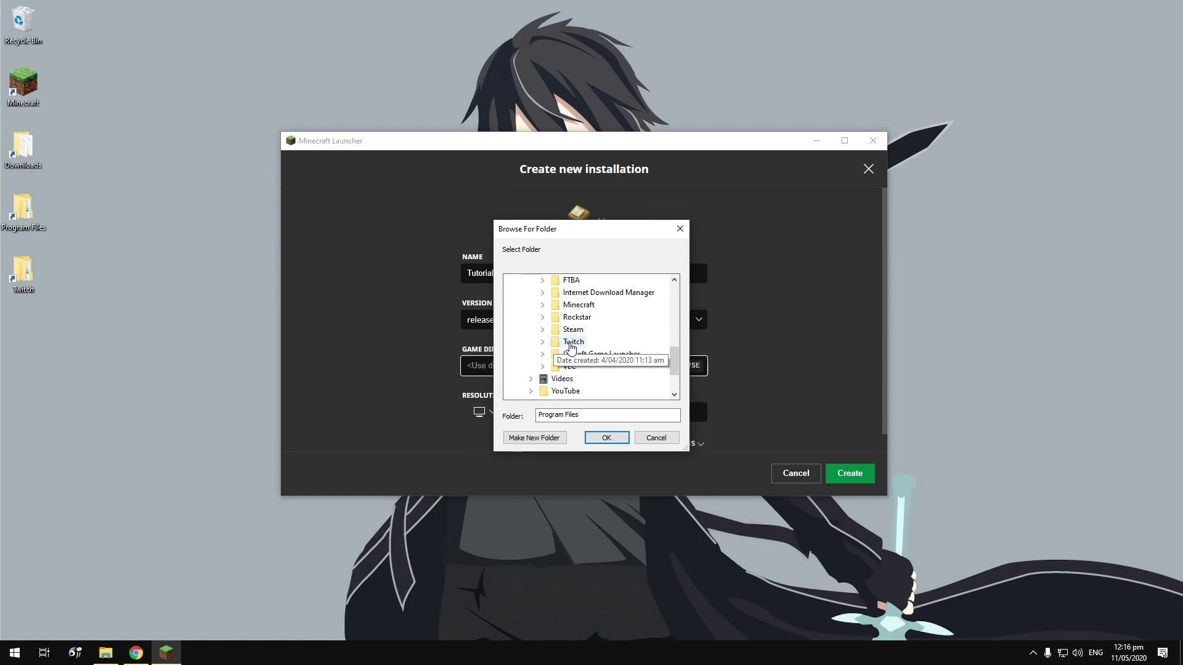
scroll(570, 346, up, 4)
scroll(571, 346, up, 1)
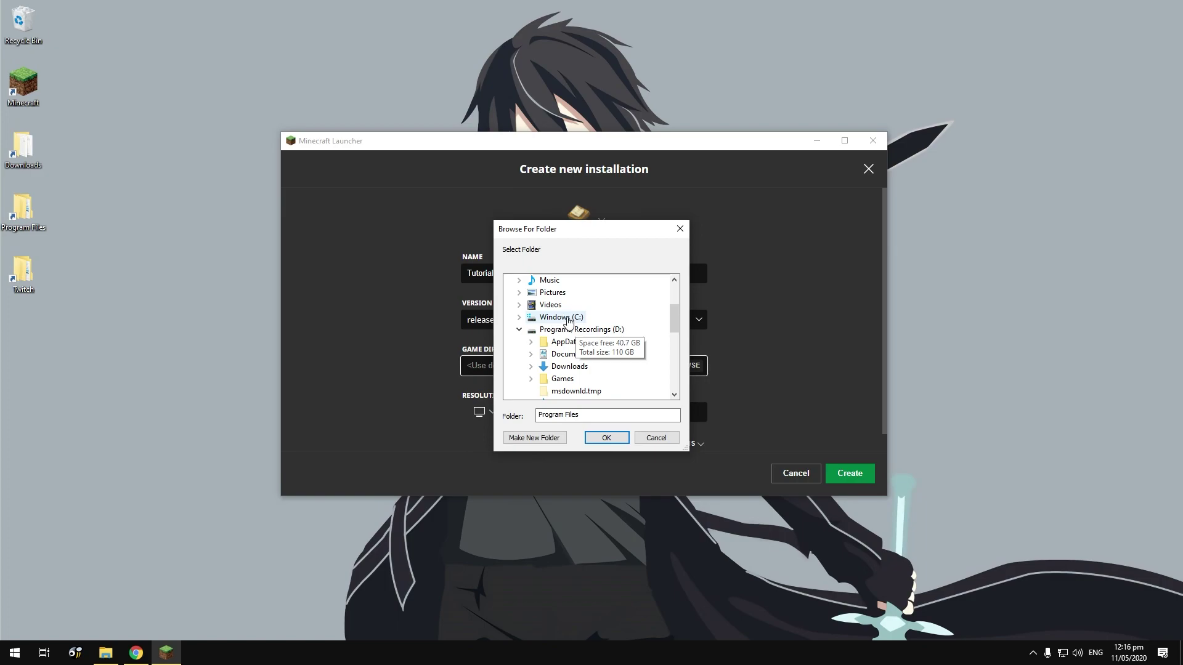
scroll(576, 364, down, 5)
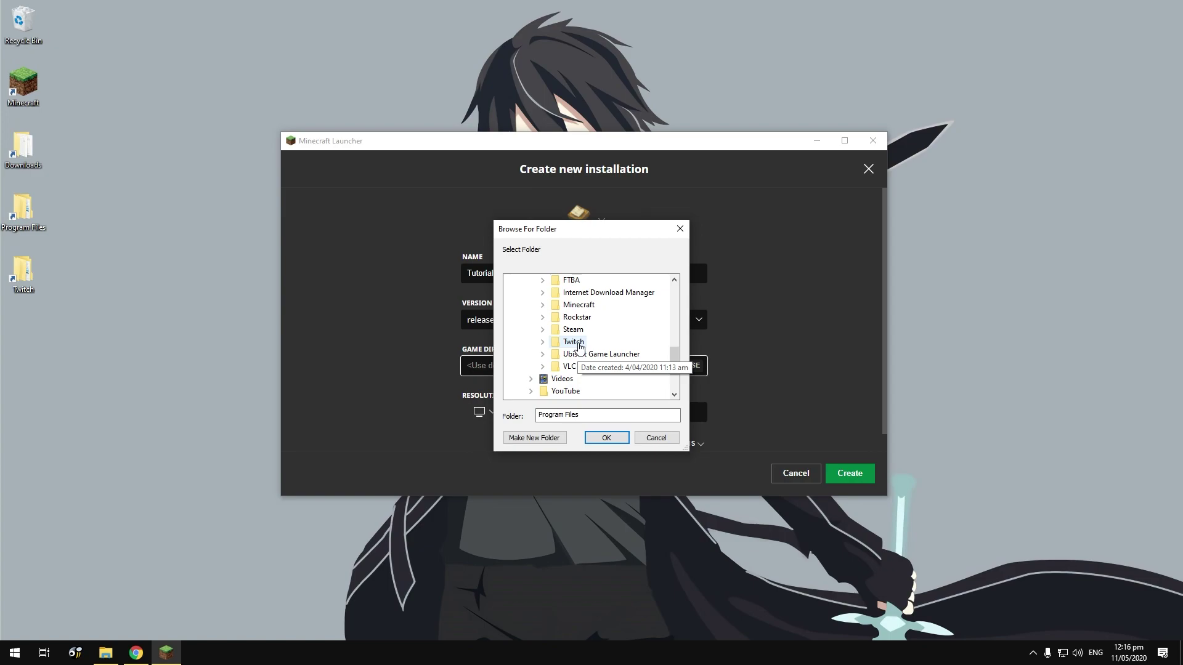
double_click(573, 342)
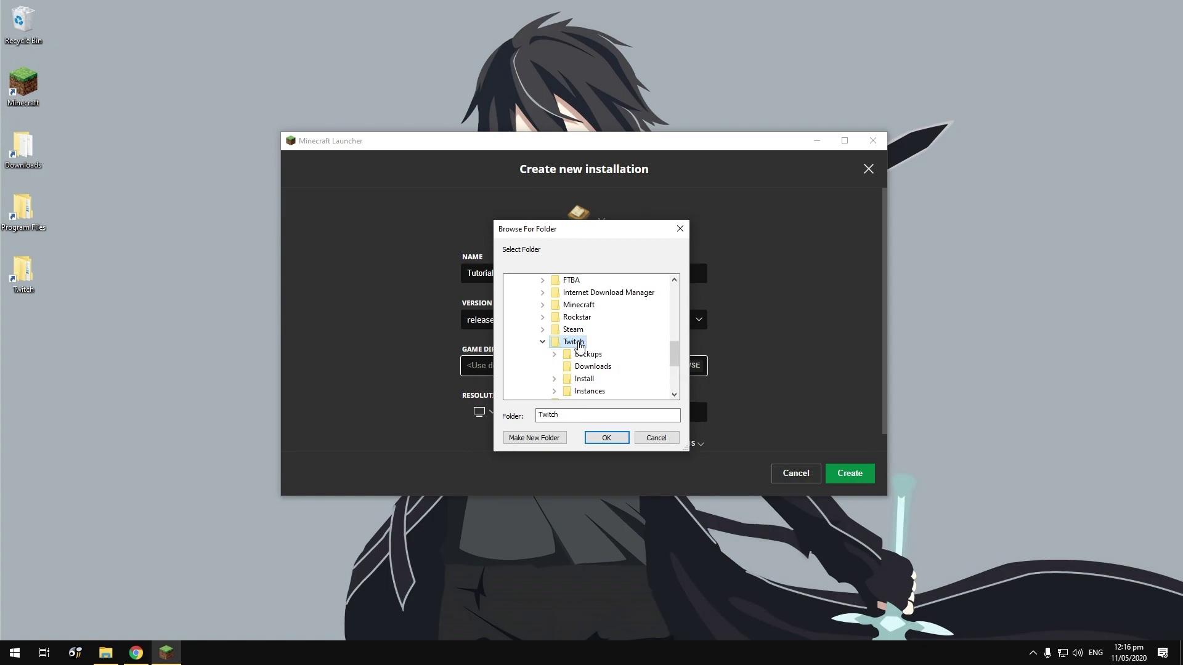
scroll(591, 348, down, 2)
scroll(595, 349, up, 1)
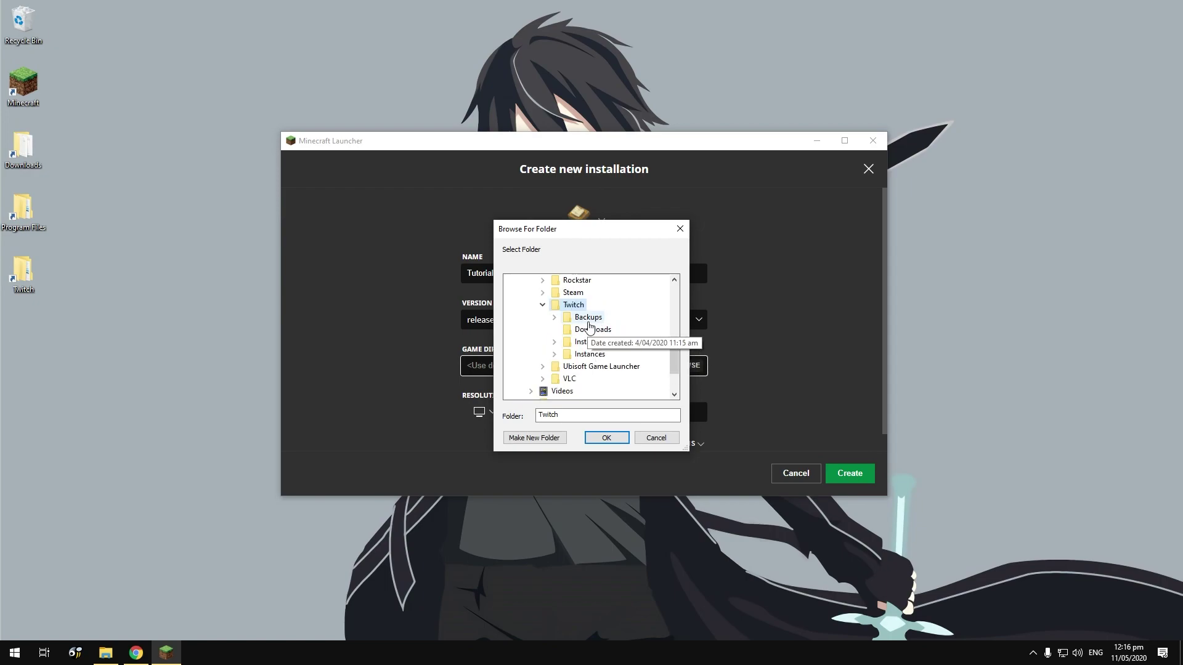
click(593, 358)
scroll(600, 335, up, 1)
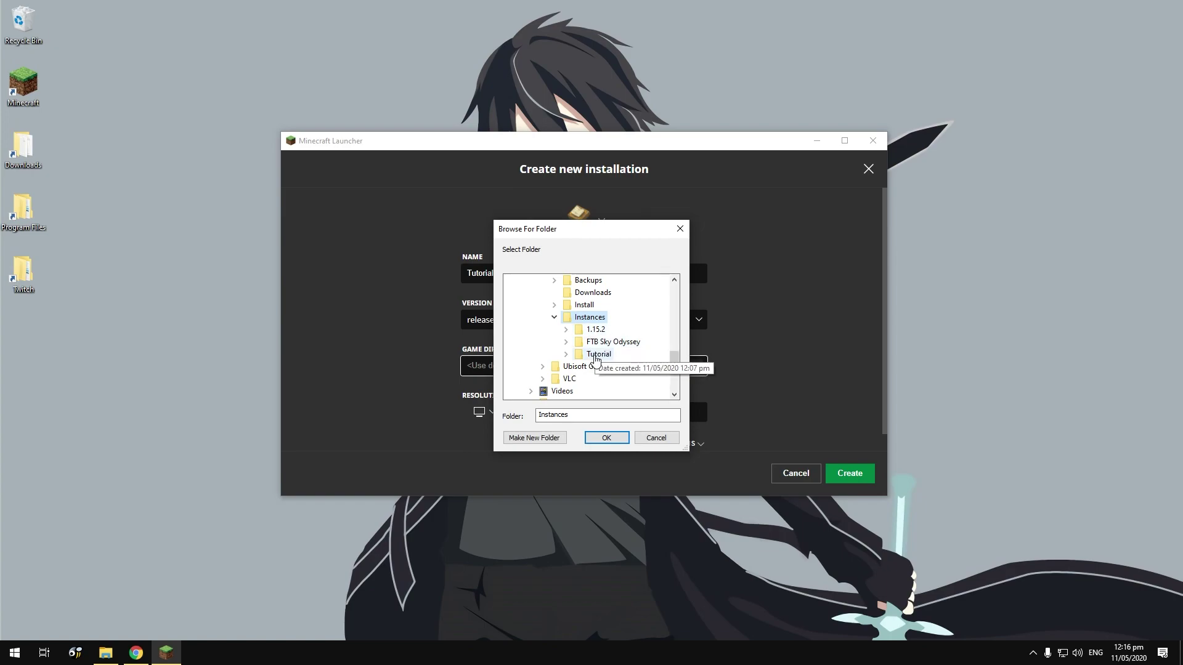
click(595, 356)
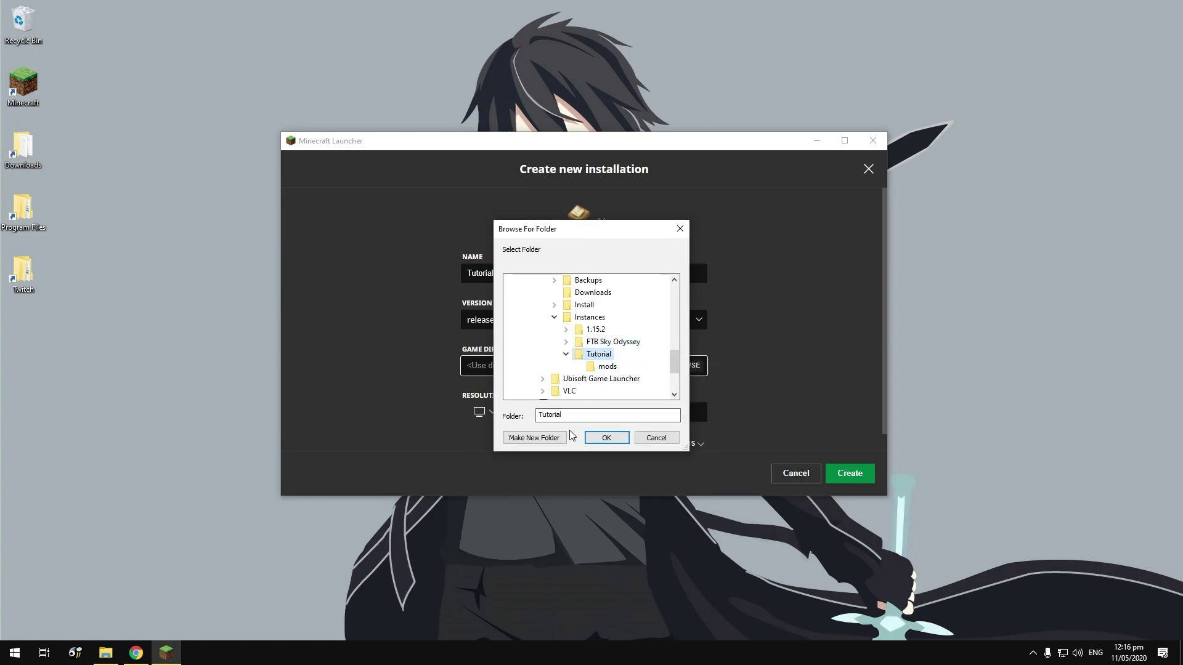
click(606, 438)
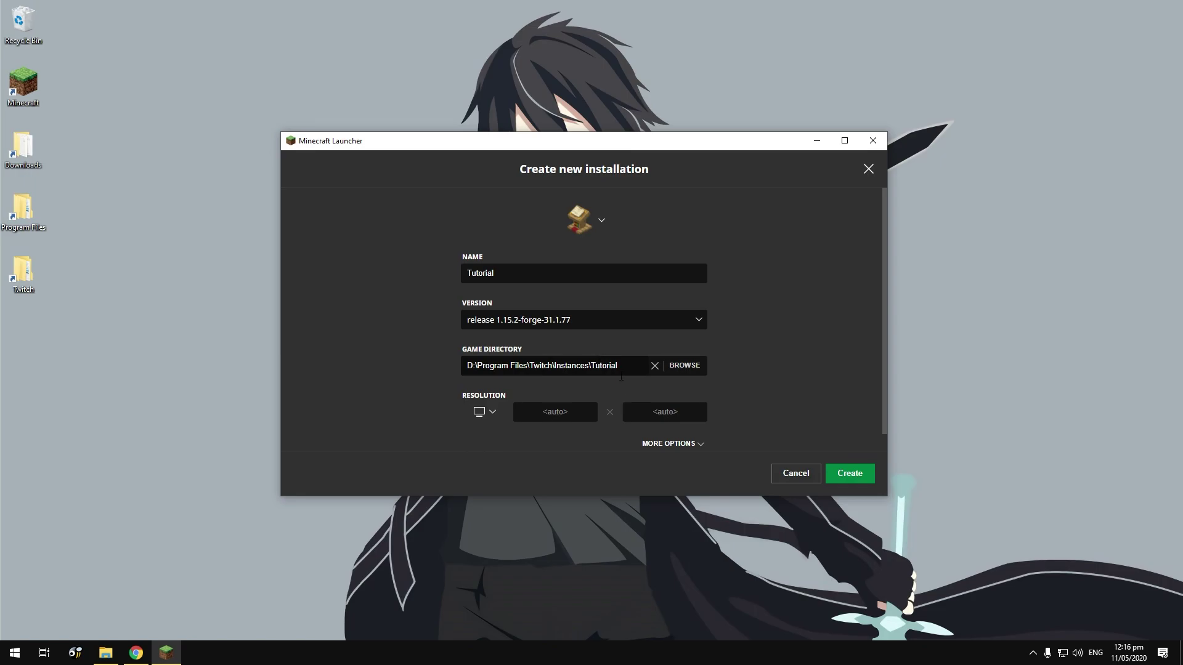
- Create the Tutorial installation, select it on the Play tab, and launch the game
scroll(662, 434, down, 1)
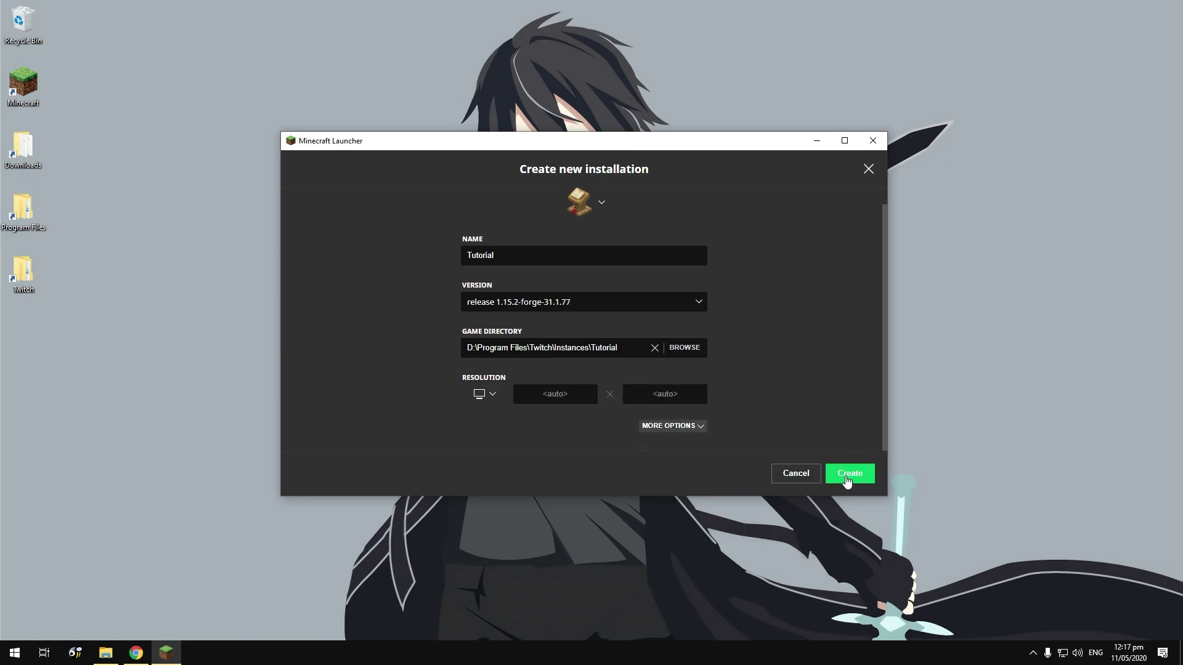
click(849, 474)
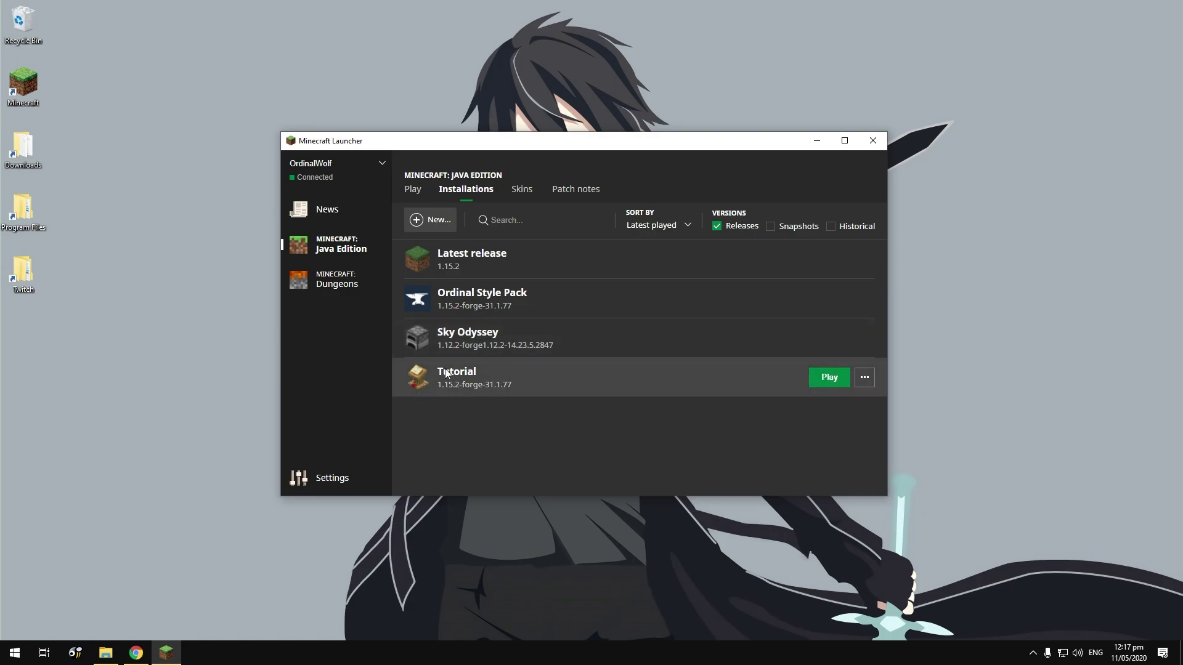
click(412, 189)
click(479, 487)
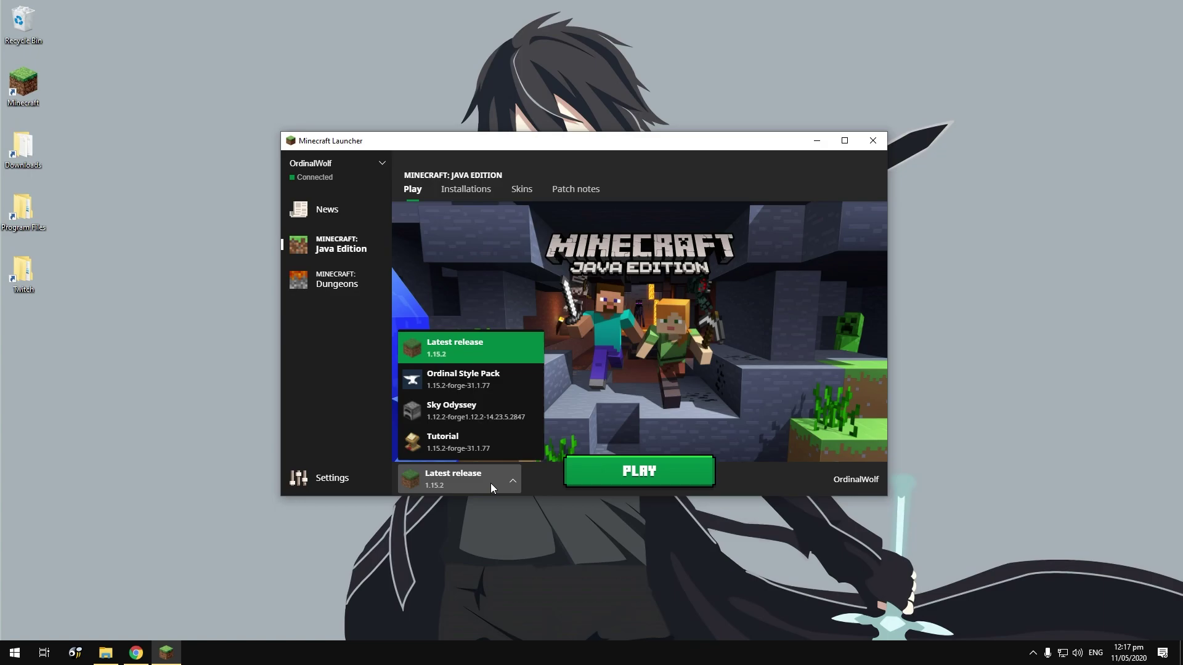
click(476, 444)
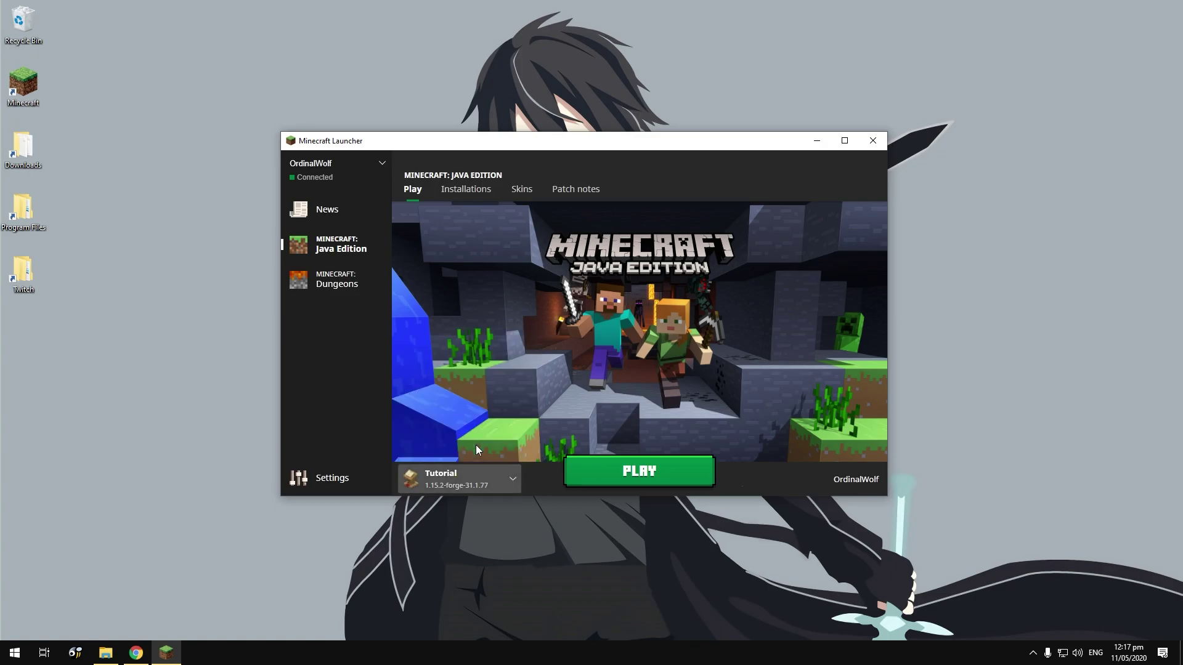
click(643, 482)
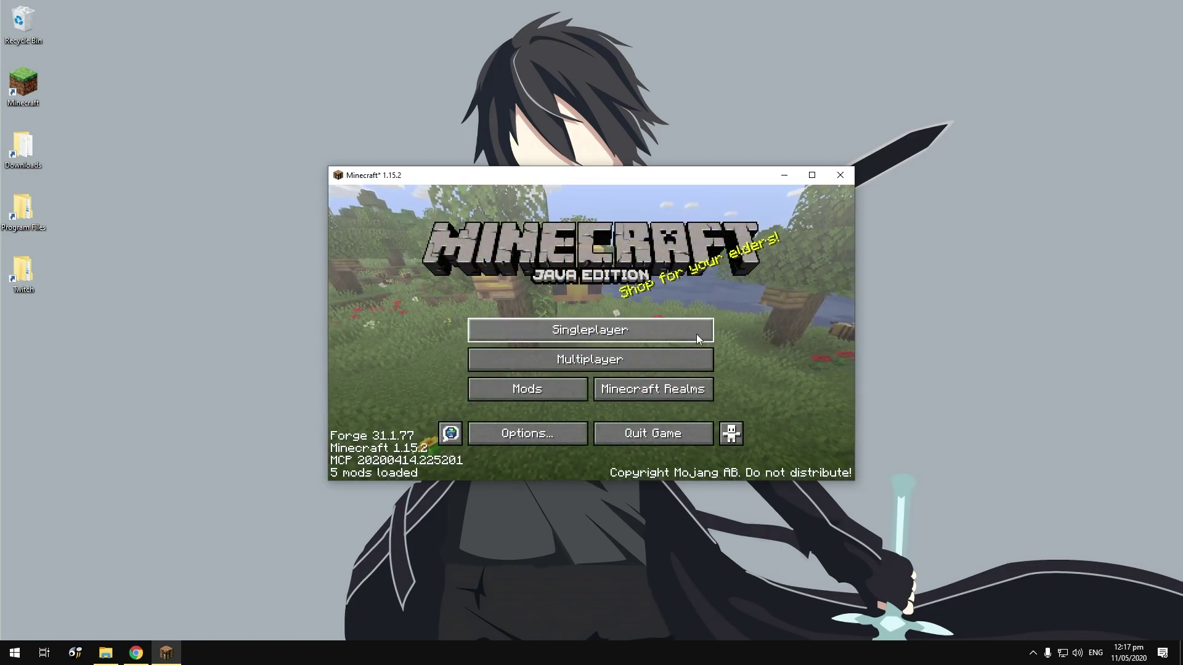
- Visit Options > Music & Sounds, return to the title menu, and maximize the Minecraft window
click(527, 433)
click(683, 306)
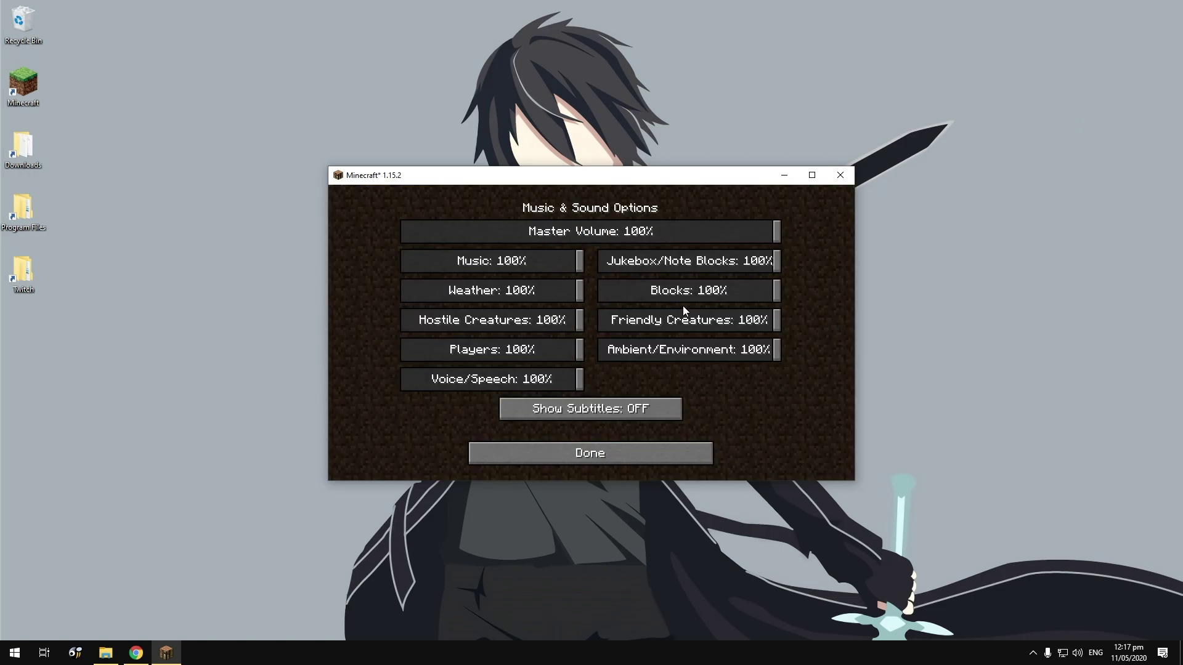
click(628, 454)
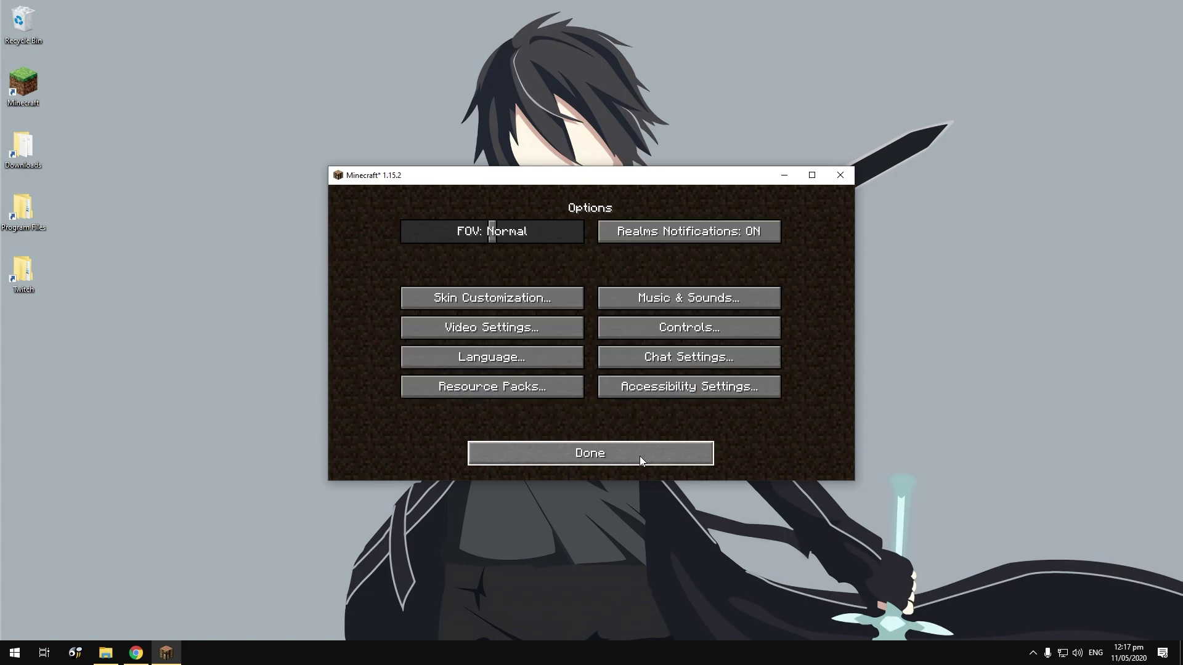
click(639, 456)
click(810, 176)
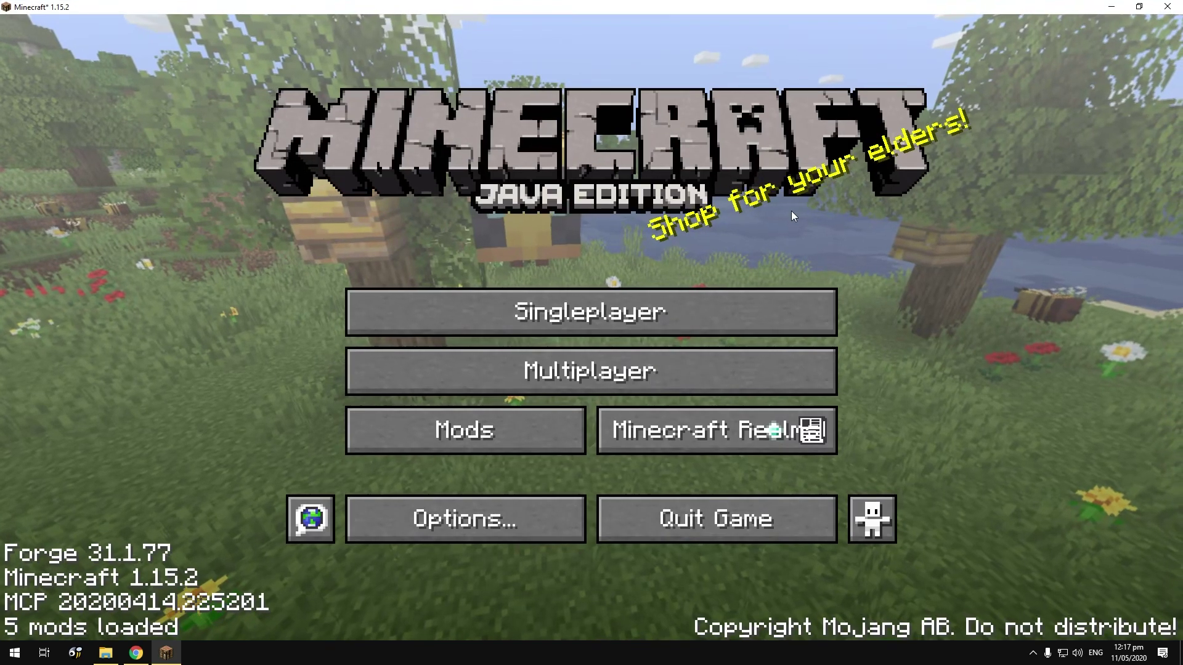
click(461, 434)
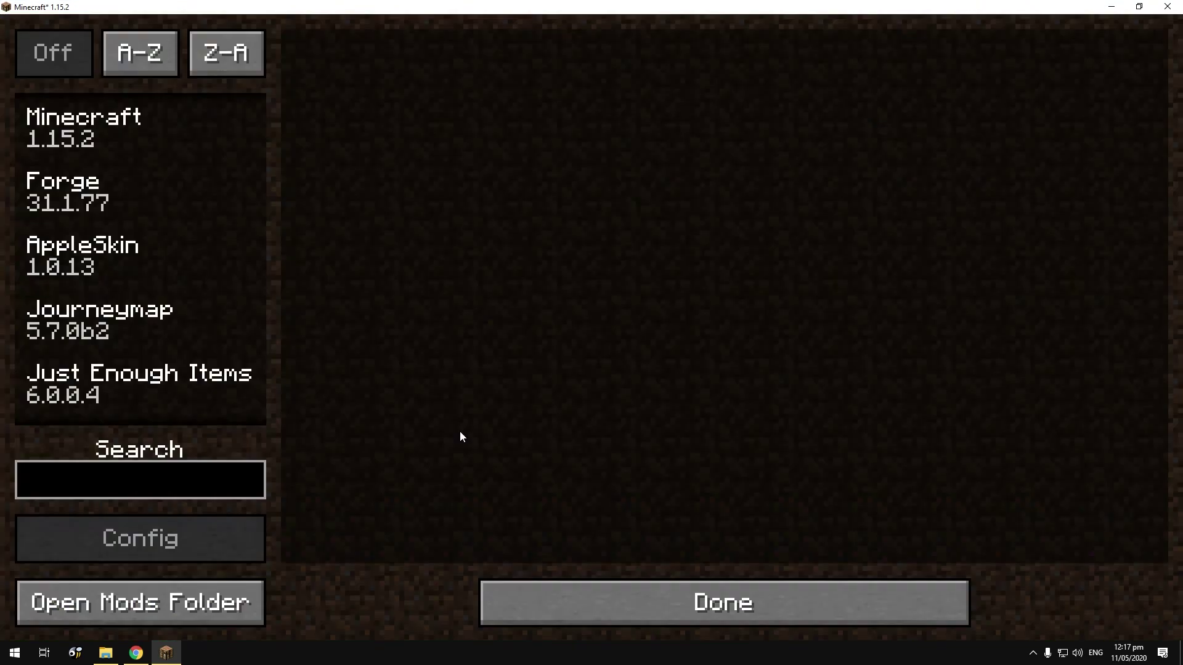
click(117, 249)
click(87, 326)
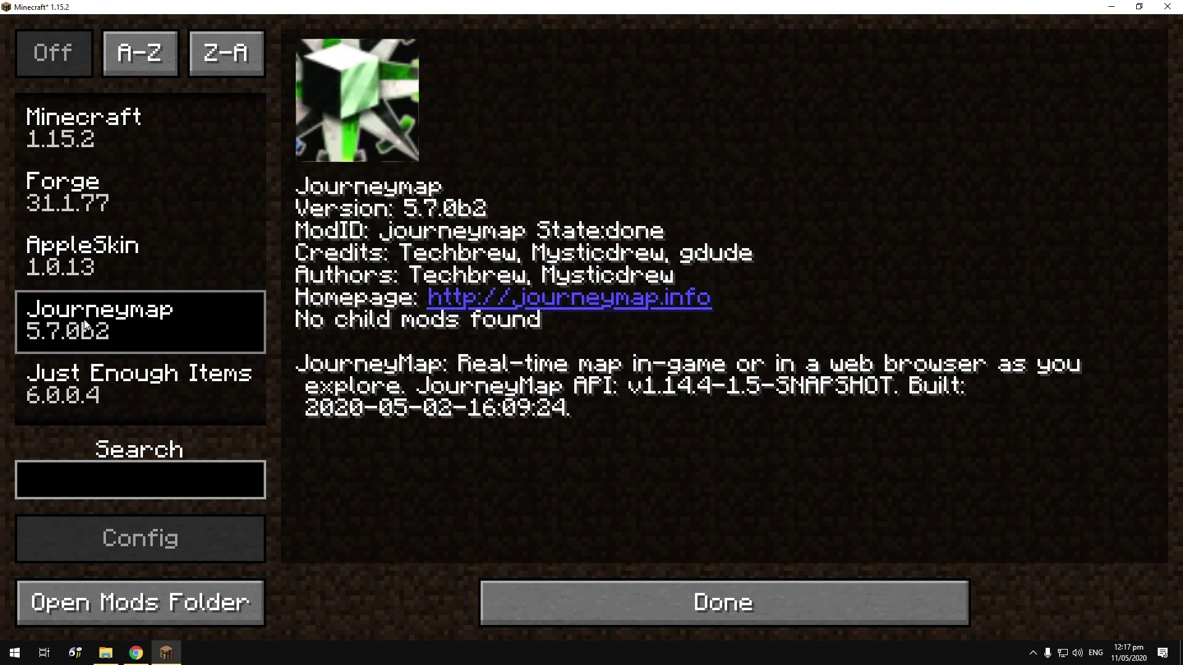
click(115, 394)
click(123, 149)
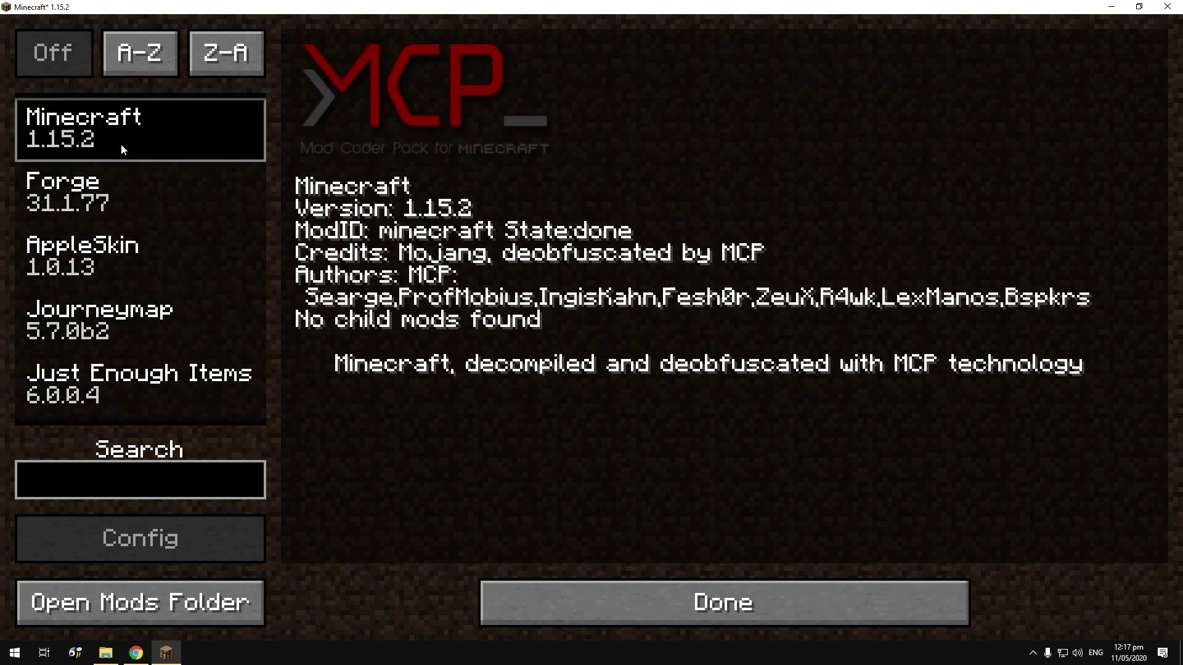
click(664, 606)
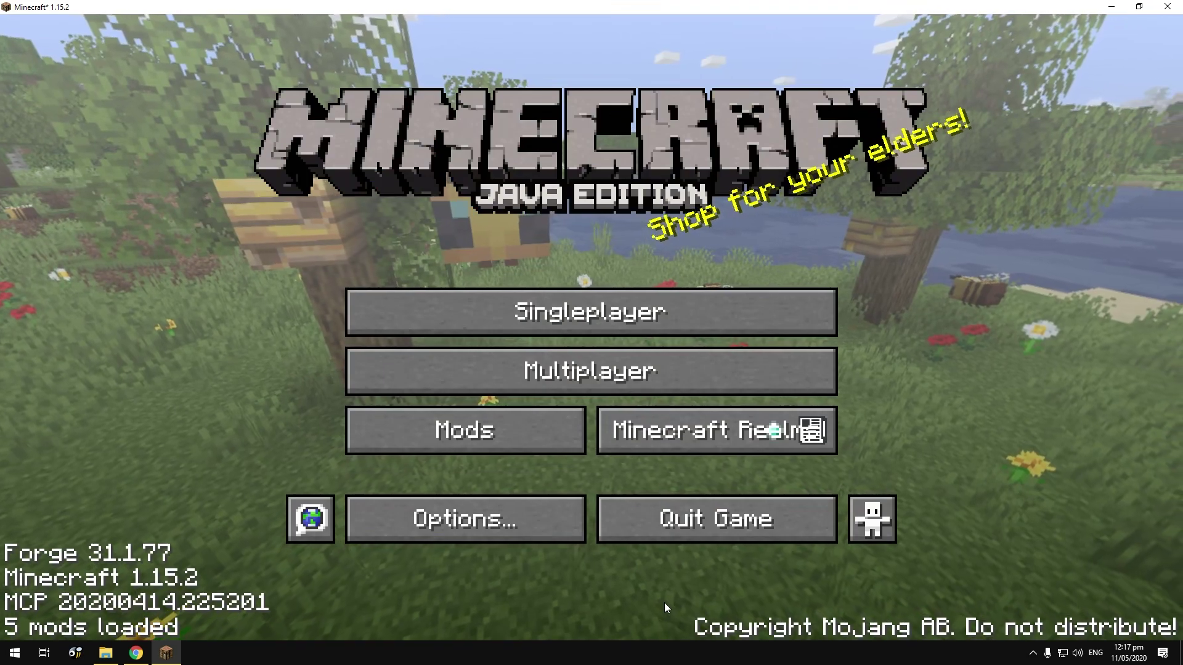